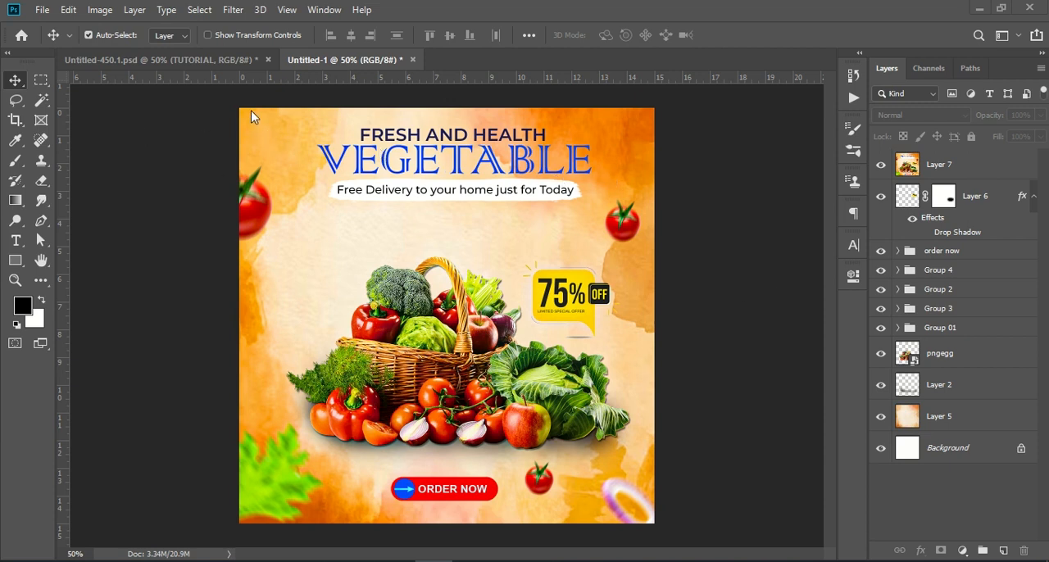
Create a new 1080 x 1080 px document at 72 ppi with RGB color and a white background
{"action": "left_click", "coordinate": [41, 10]}
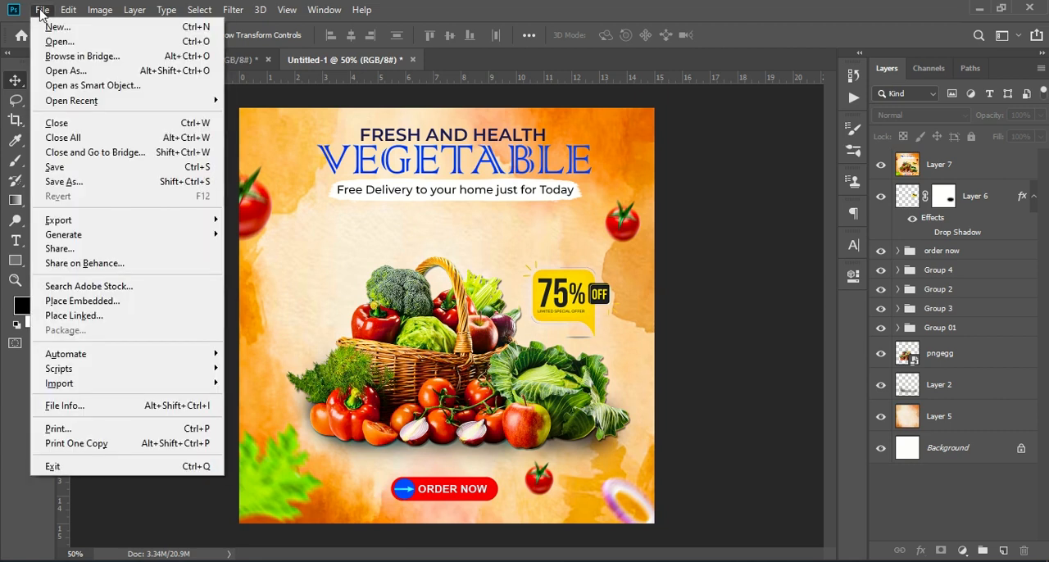
{"action": "left_click", "coordinate": [62, 27]}
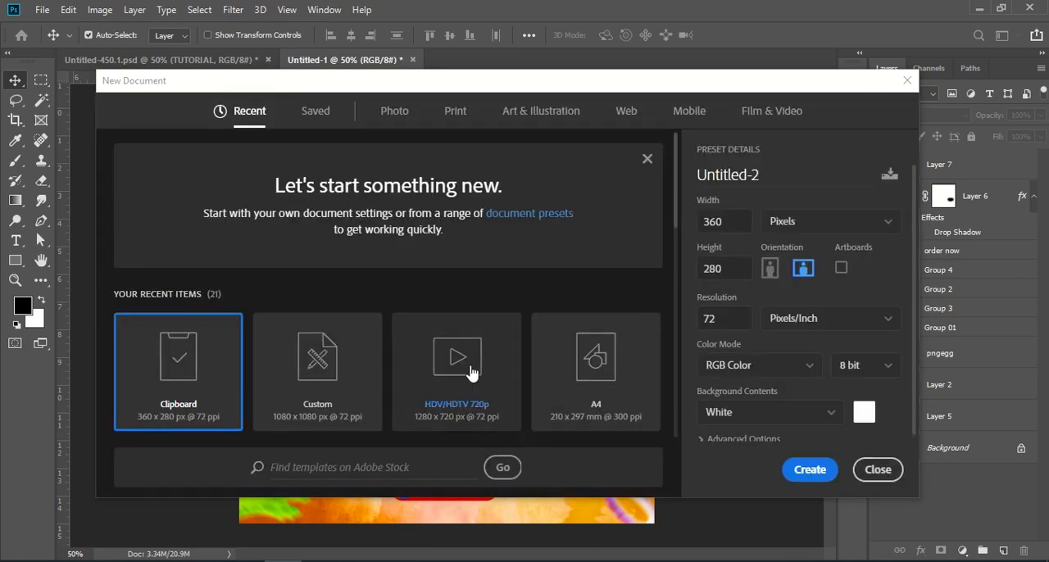
{"action": "left_click", "coordinate": [316, 400]}
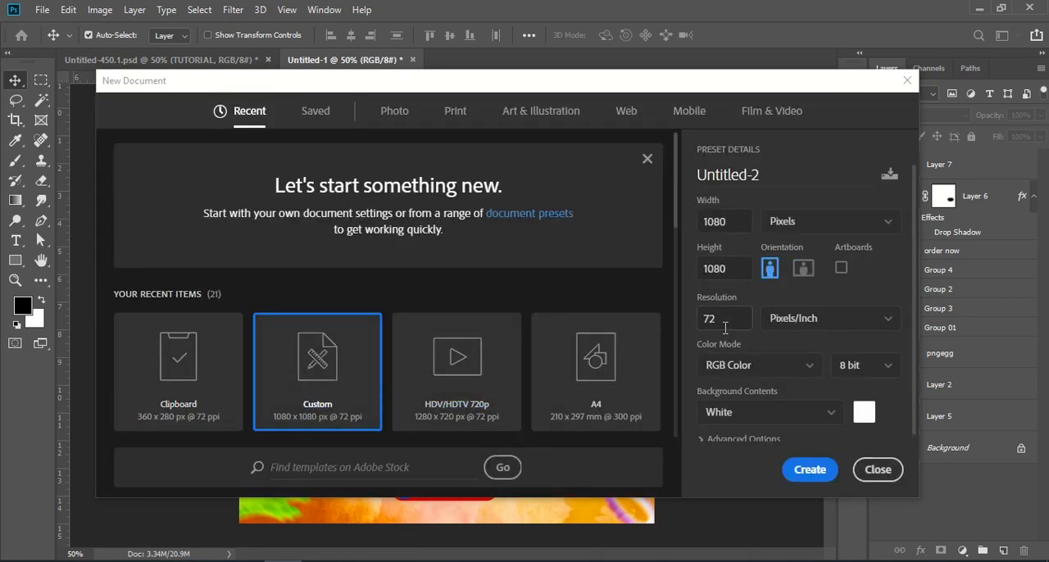
{"action": "left_click", "coordinate": [822, 471]}
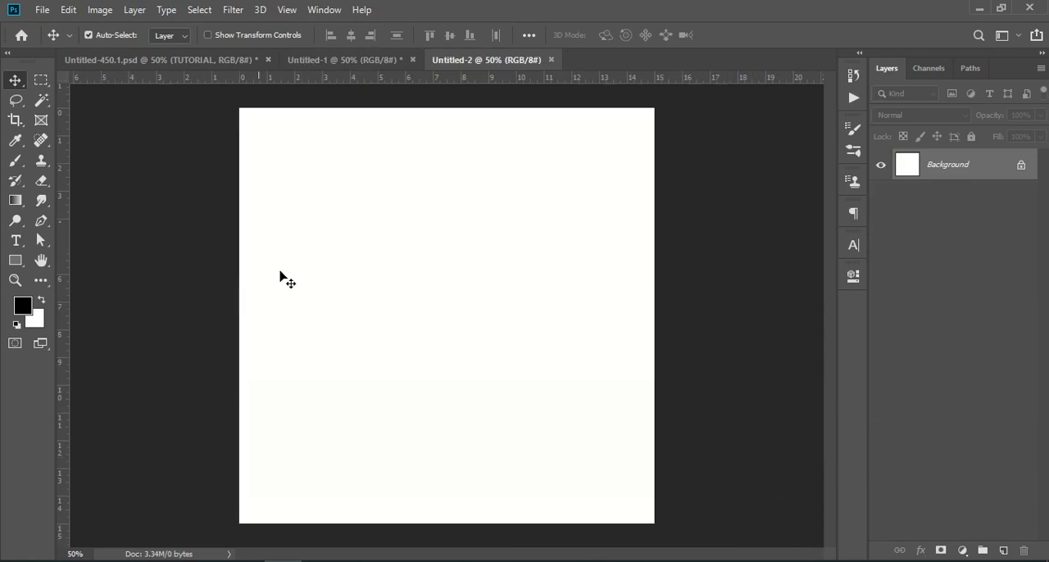
Copy the pngegg vegetable basket layer from Untitled-1 into the lower half of Untitled-2
{"action": "left_click", "coordinate": [320, 61]}
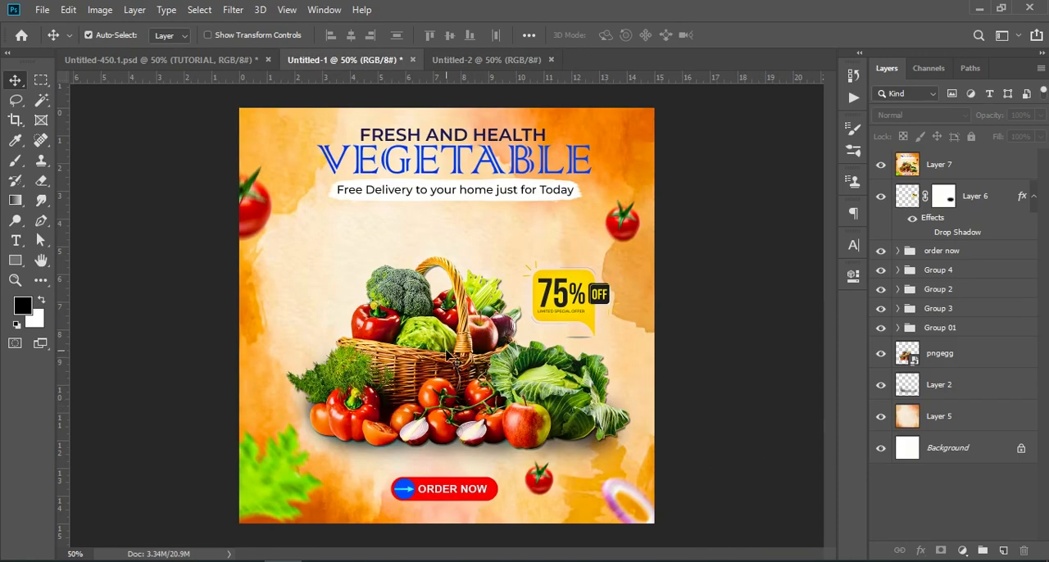
{"action": "left_click", "coordinate": [1003, 361]}
{"action": "left_click_drag", "start_coordinate": [993, 368], "coordinate": [459, 378]}
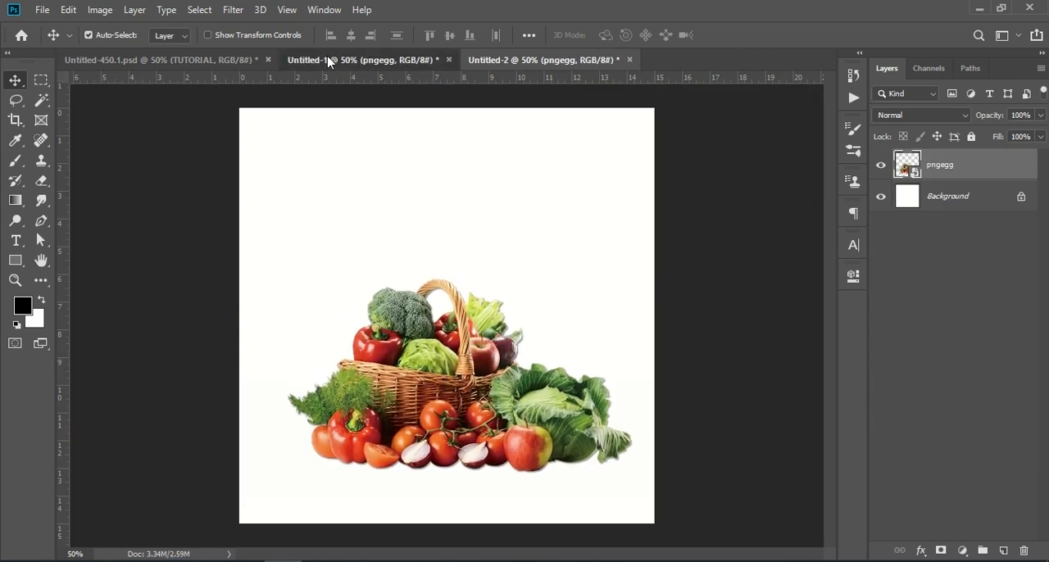
Copy the watercolor background, Layer 5, from Untitled-1 into Untitled-2, fit it over the canvas below the basket layer, and adjust the basket's position
{"action": "left_click", "coordinate": [328, 62]}
{"action": "left_click_drag", "start_coordinate": [952, 417], "coordinate": [492, 487]}
{"action": "left_click_drag", "start_coordinate": [549, 342], "coordinate": [531, 238]}
{"action": "left_click_drag", "start_coordinate": [950, 168], "coordinate": [947, 227]}
{"action": "left_click_drag", "start_coordinate": [463, 373], "coordinate": [443, 385]}
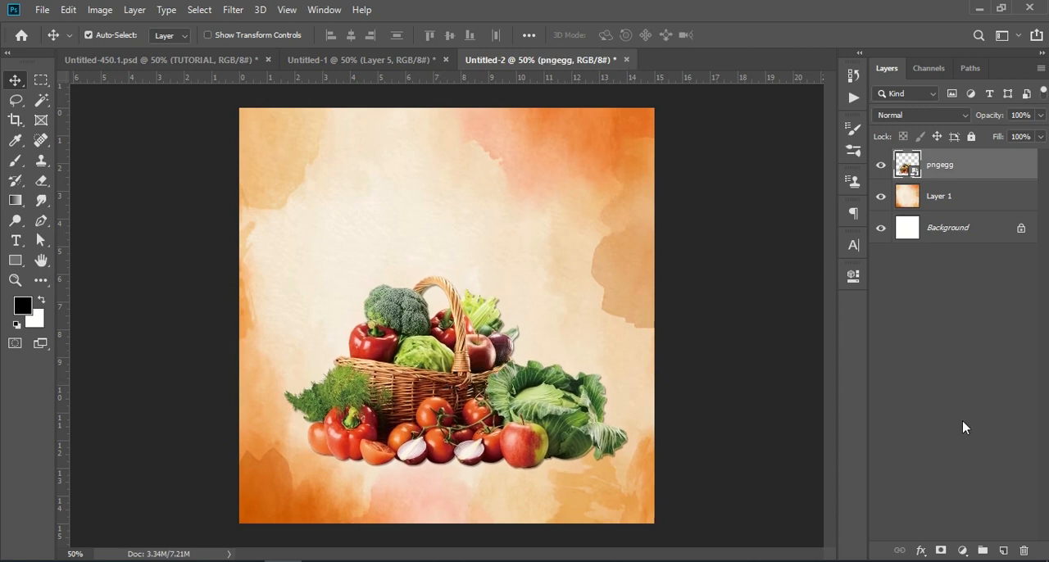
{"action": "left_click", "coordinate": [735, 304]}
Copy the shadow, Layer 2, from Untitled-1 into Untitled-2, order it below pngegg, and move it under the basket
{"action": "left_click", "coordinate": [395, 62]}
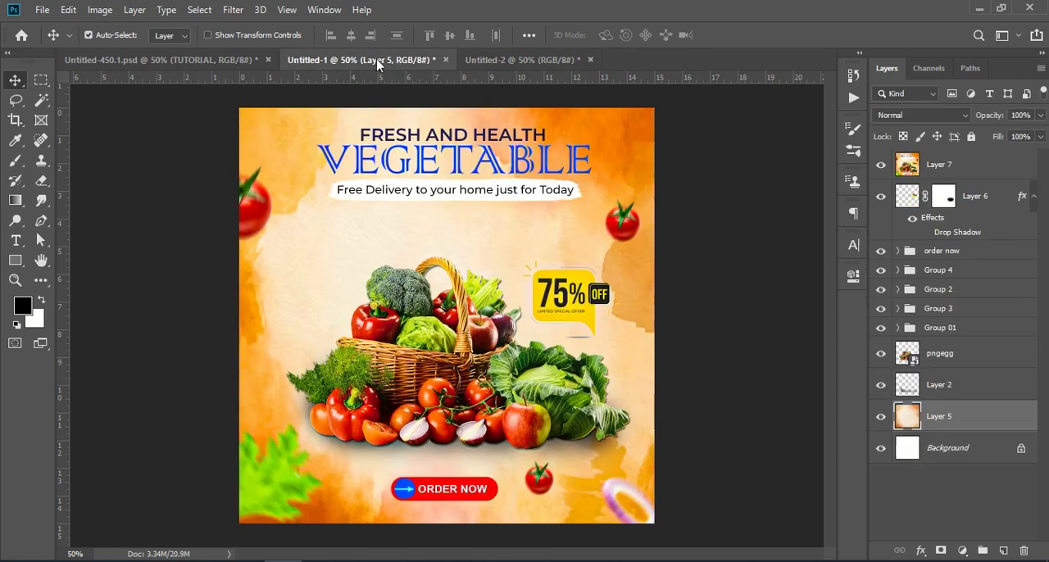
{"action": "left_click", "coordinate": [955, 390]}
{"action": "left_click_drag", "start_coordinate": [956, 391], "coordinate": [453, 483]}
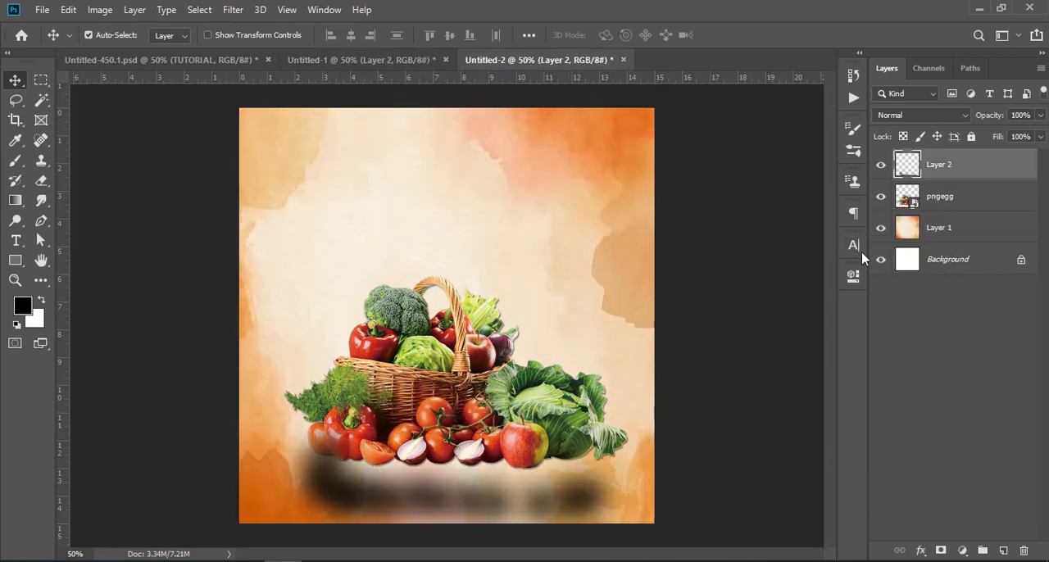
{"action": "left_click_drag", "start_coordinate": [959, 168], "coordinate": [959, 215]}
{"action": "left_click_drag", "start_coordinate": [578, 496], "coordinate": [572, 456]}
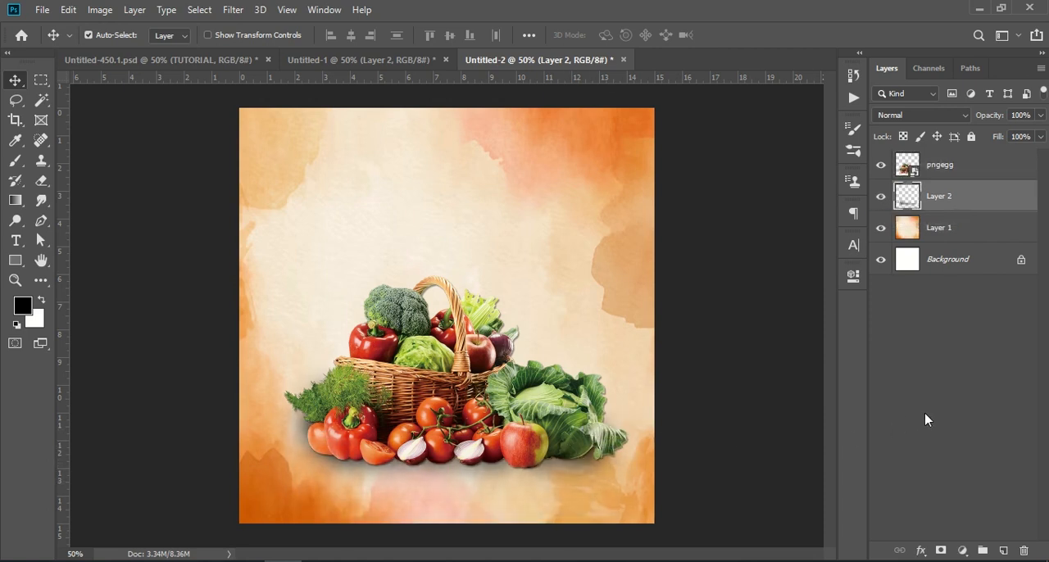
{"action": "left_click", "coordinate": [936, 353]}
Compare the basket with and without its shadow, and set the opacity of Layer 2 to 81%
{"action": "left_click", "coordinate": [881, 197]}
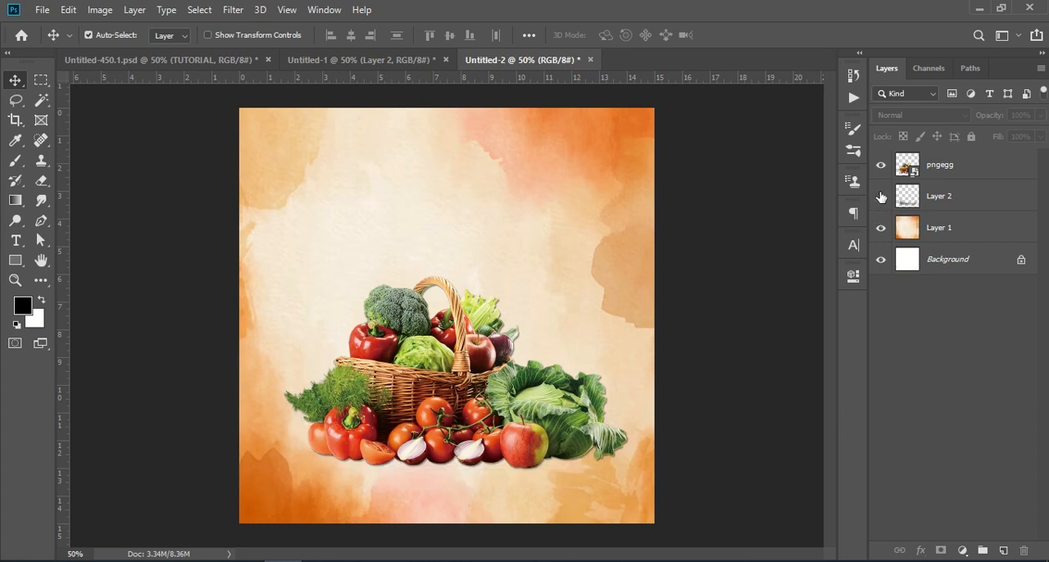
{"action": "left_click", "coordinate": [880, 196]}
{"action": "left_click", "coordinate": [880, 197]}
{"action": "left_click", "coordinate": [880, 197]}
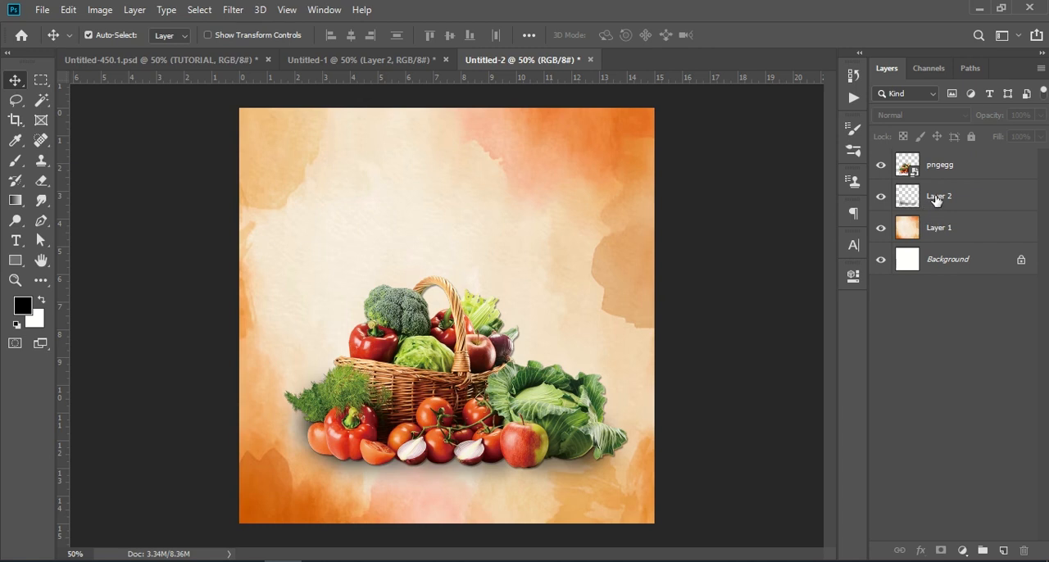
{"action": "left_click", "coordinate": [937, 200]}
{"action": "left_click_drag", "start_coordinate": [983, 116], "coordinate": [971, 119]}
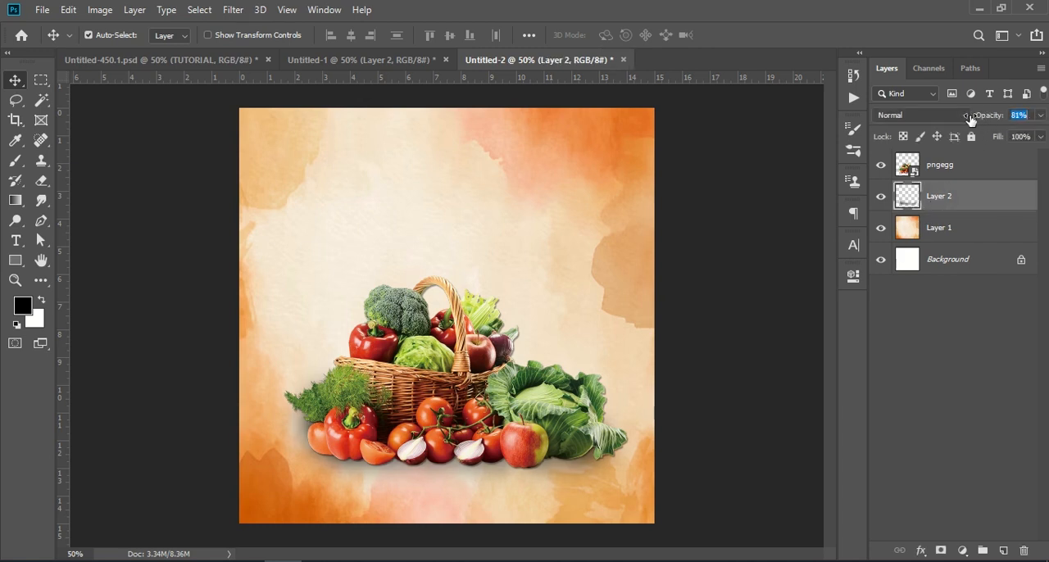
{"action": "left_click", "coordinate": [973, 318]}
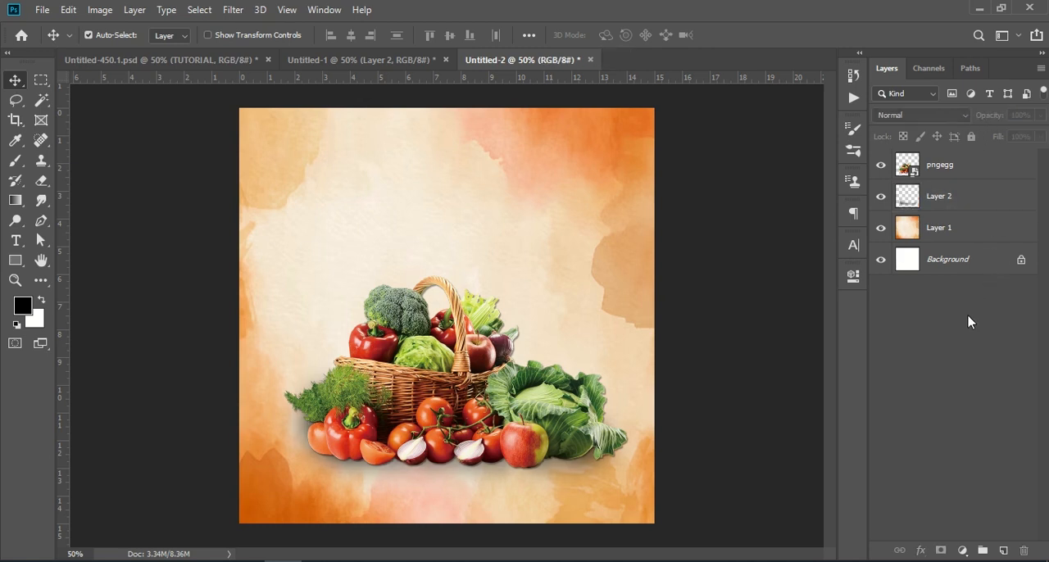
{"action": "left_click", "coordinate": [881, 198]}
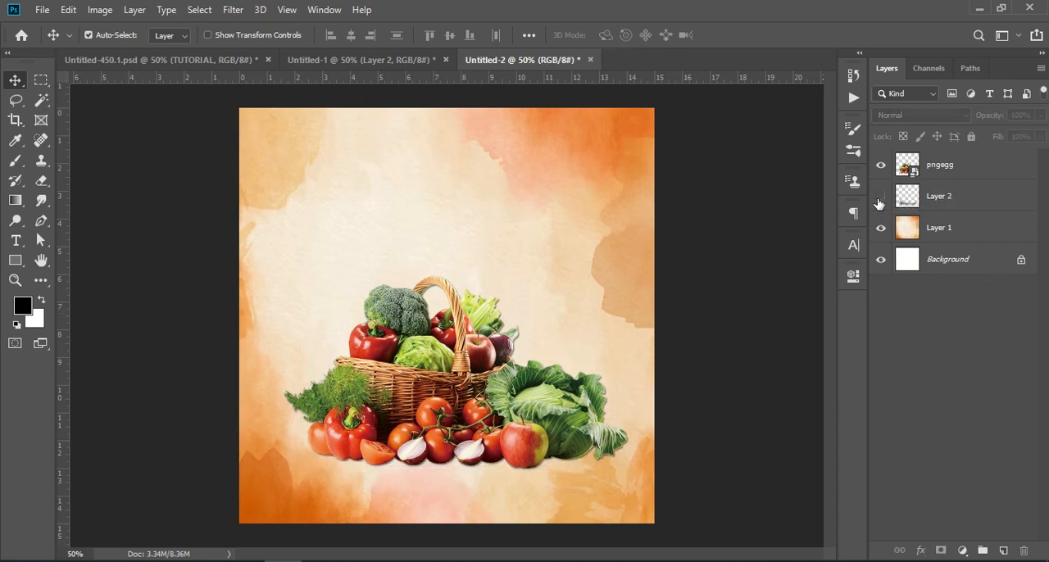
Copy the Drop Shadow effect of Layer 6 in Untitled-1 onto the watercolor background layer in Untitled-2
{"action": "left_click", "coordinate": [305, 62]}
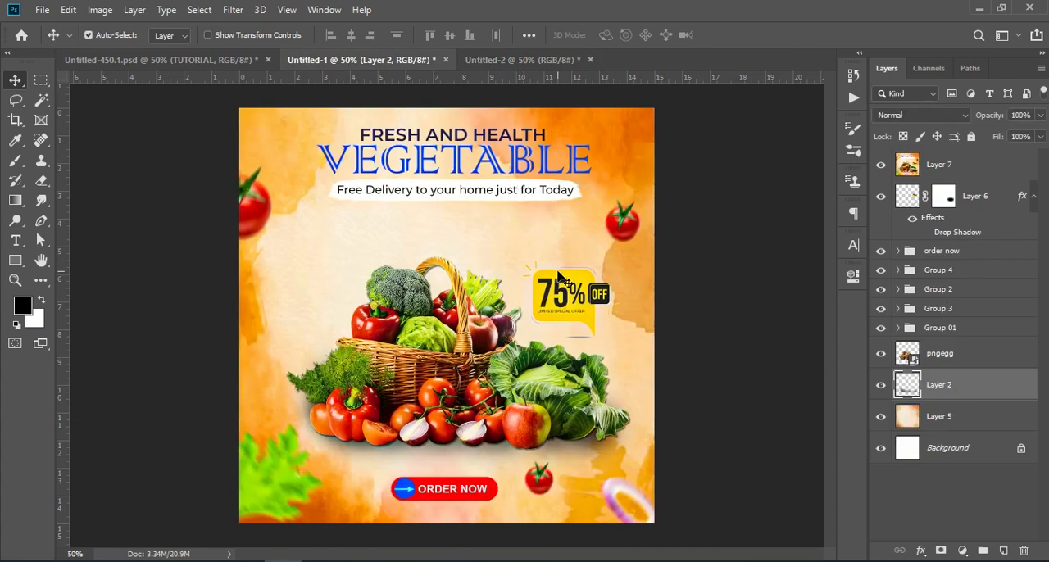
{"action": "left_click", "coordinate": [569, 295]}
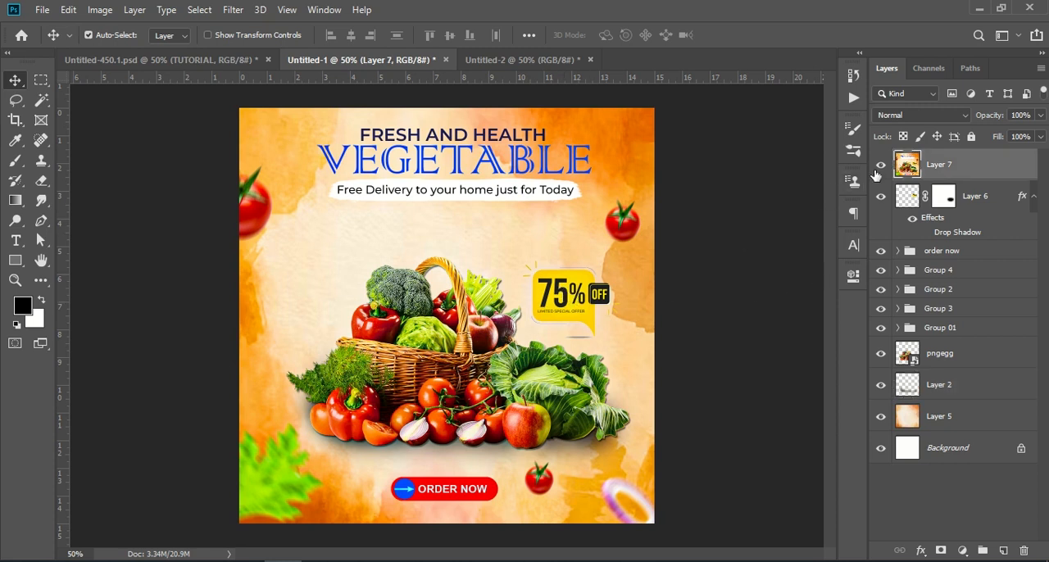
{"action": "double_click", "coordinate": [994, 203]}
{"action": "left_click", "coordinate": [1008, 222]}
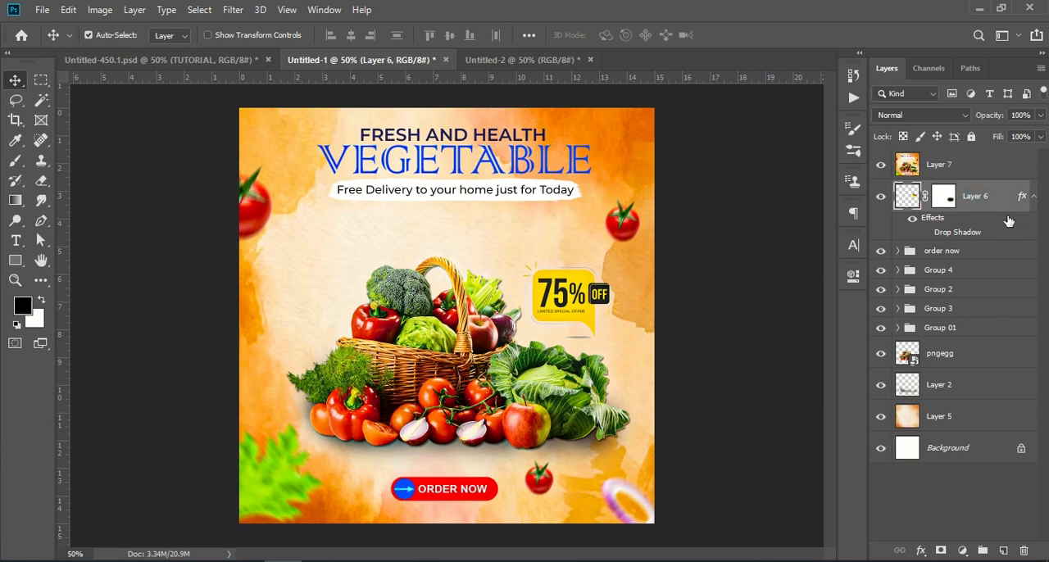
{"action": "left_click_drag", "start_coordinate": [986, 221], "coordinate": [542, 252]}
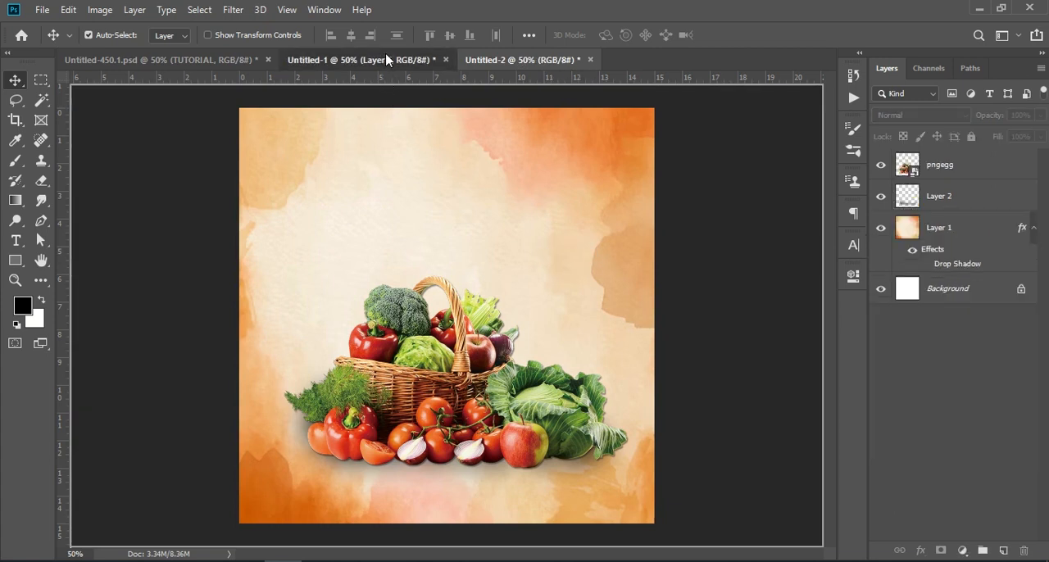
Copy the 75% OFF badge, Layer 6, from Untitled-1 into Untitled-2 and place it above the cabbage beside the basket
{"action": "left_click", "coordinate": [361, 59]}
{"action": "left_click_drag", "start_coordinate": [993, 197], "coordinate": [557, 295]}
{"action": "left_click", "coordinate": [957, 432]}
Hide Layer 7 in Untitled-1 and toggle the visibility of Group 01 to identify its contents
{"action": "left_click", "coordinate": [365, 60]}
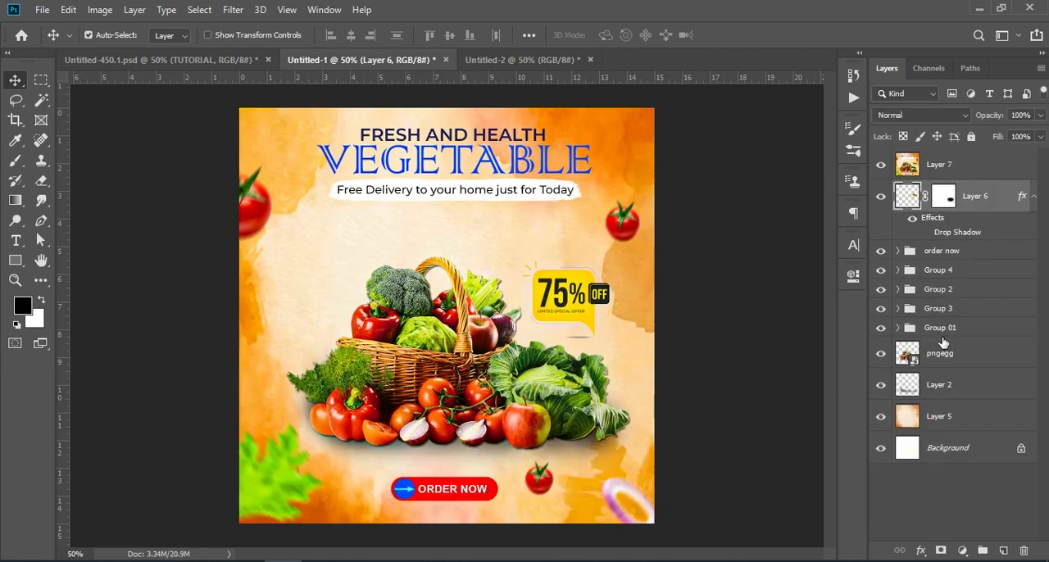
{"action": "left_click", "coordinate": [942, 327]}
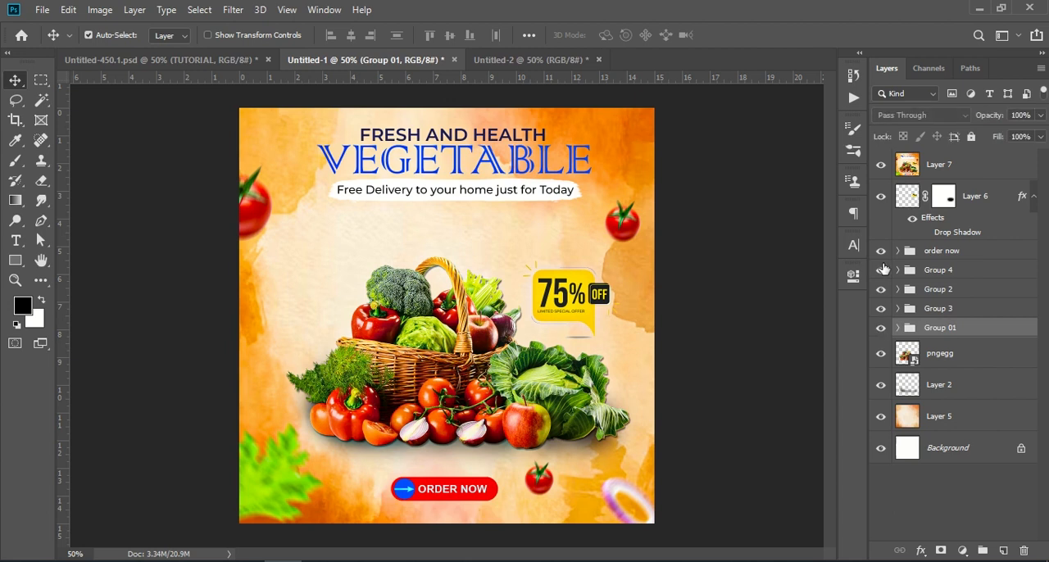
{"action": "left_click", "coordinate": [881, 164]}
{"action": "left_click", "coordinate": [881, 332]}
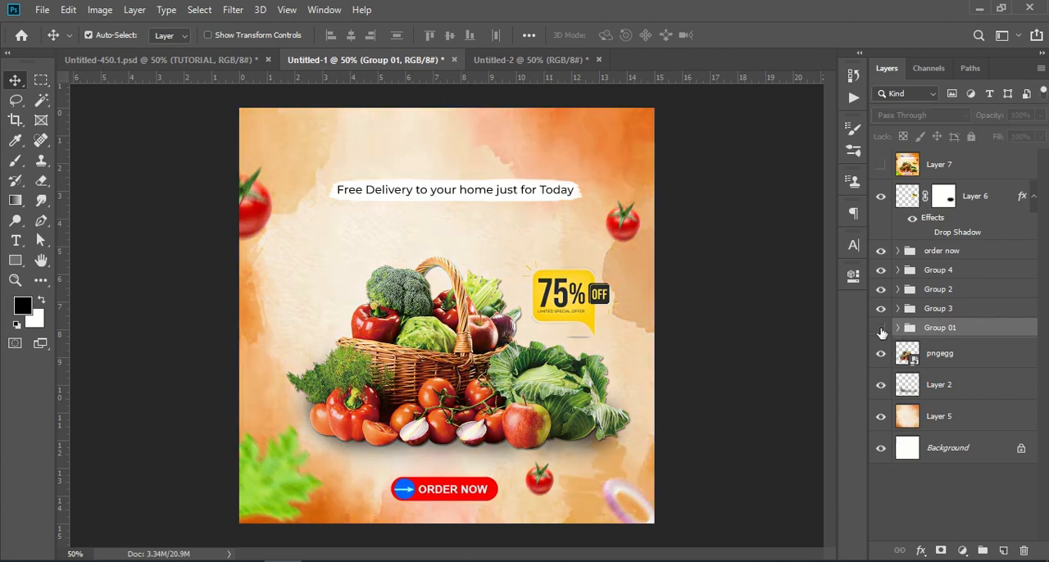
{"action": "left_click", "coordinate": [880, 332]}
Copy the heading, Group 01, into Untitled-2 and move it up near the canvas's upper edge
{"action": "left_click_drag", "start_coordinate": [956, 334], "coordinate": [456, 204]}
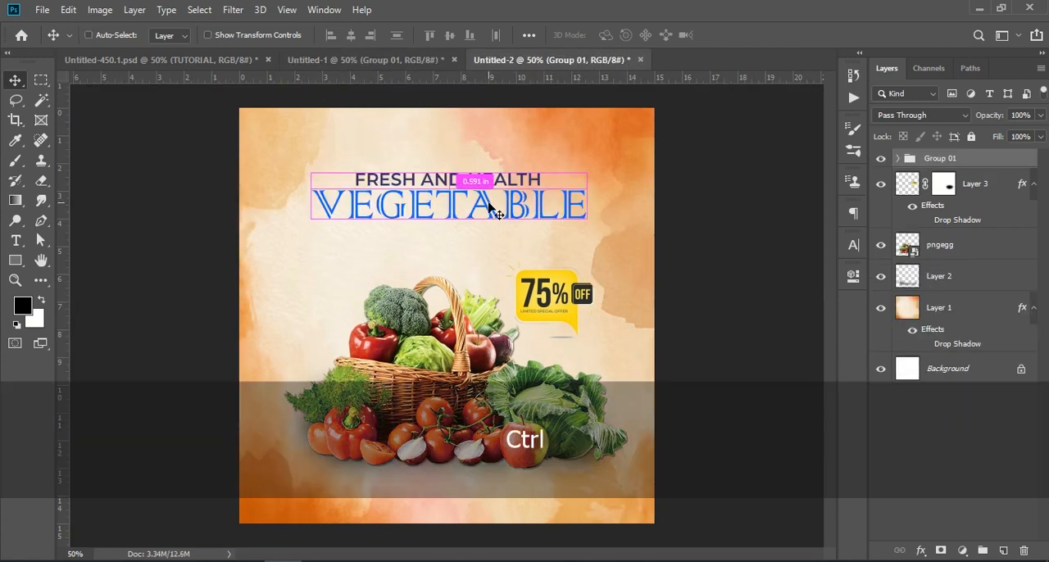
{"action": "key", "text": "ctrl+t"}
{"action": "left_click_drag", "start_coordinate": [488, 206], "coordinate": [487, 156]}
{"action": "key", "text": "Return"}
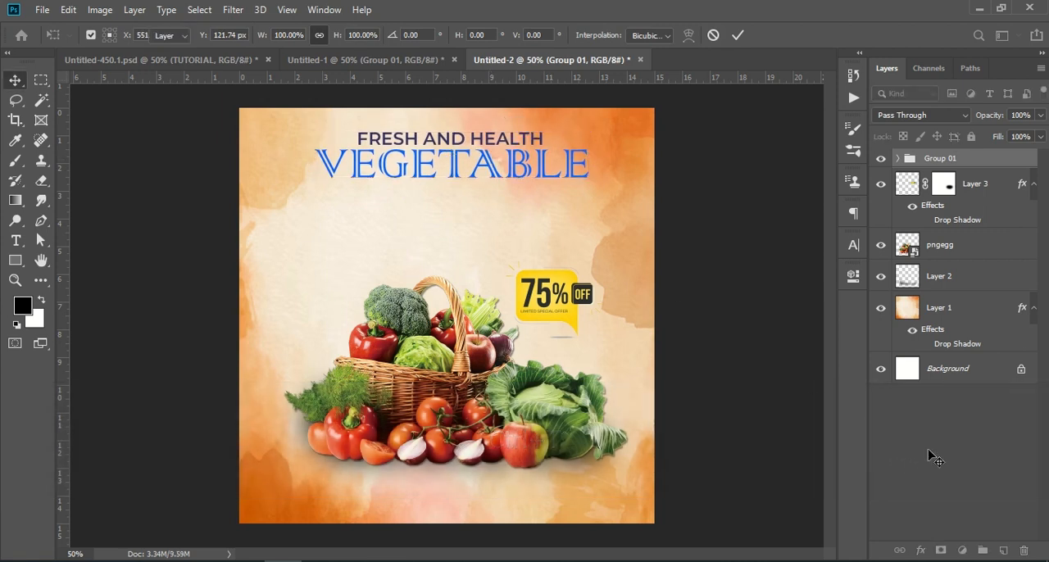
Copy the free delivery tagline, Group 2, from Untitled-1 into Untitled-2 and position it directly below the VEGETABLE heading
{"action": "left_click", "coordinate": [383, 60]}
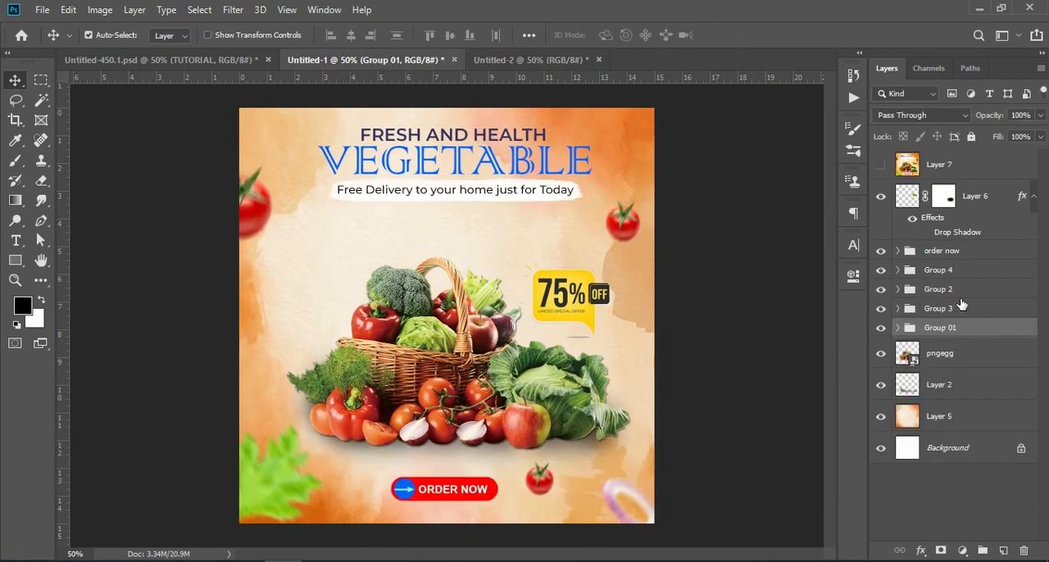
{"action": "left_click_drag", "start_coordinate": [948, 289], "coordinate": [471, 214]}
{"action": "key", "text": "ctrl+t"}
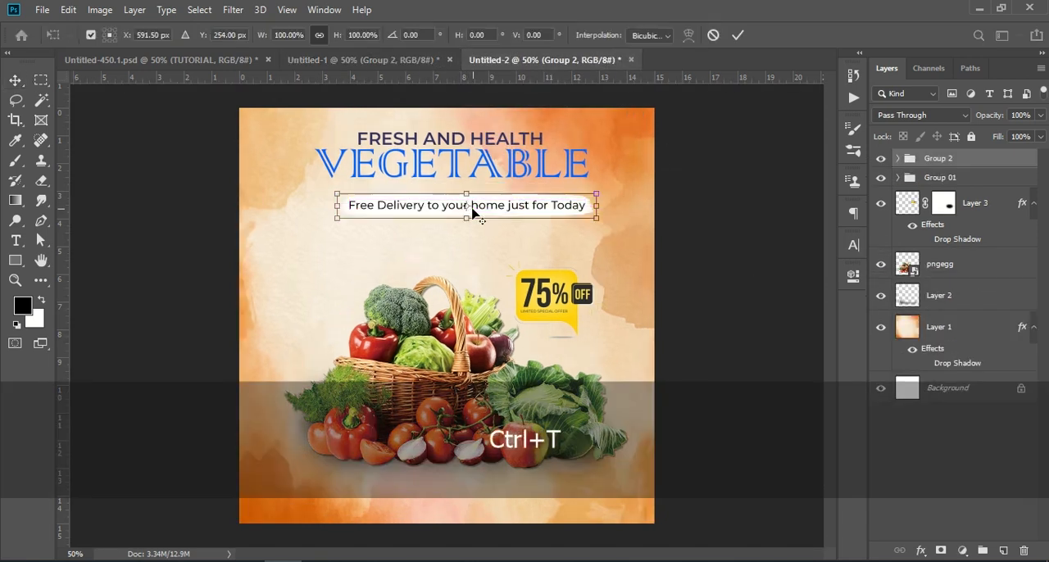
{"action": "mouse_move", "coordinate": [494, 213]}
{"action": "left_mouse_down"}
{"action": "mouse_move", "coordinate": [475, 206]}
{"action": "mouse_move", "coordinate": [482, 201]}
{"action": "left_mouse_up"}
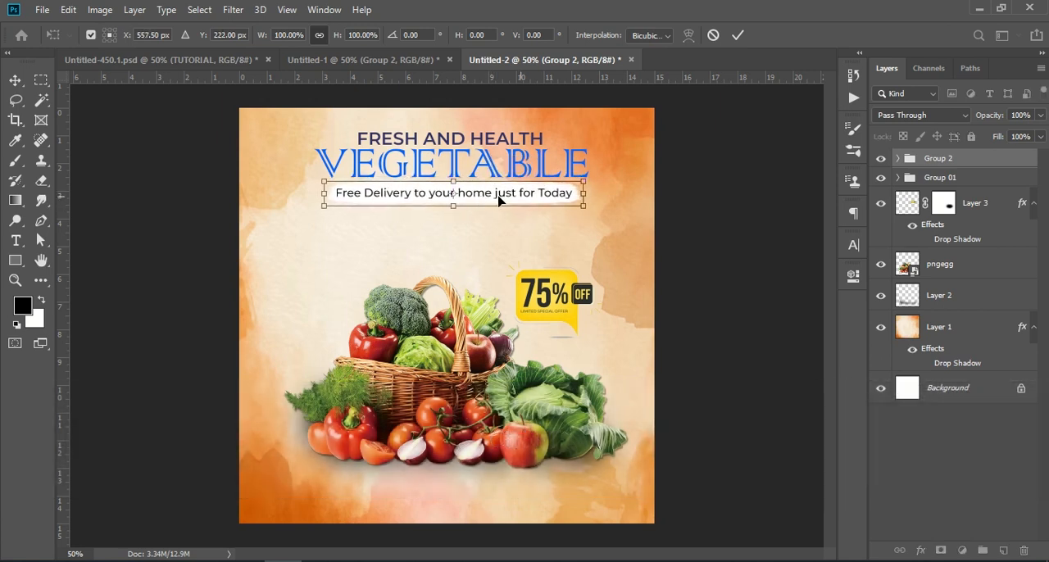
{"action": "left_click", "coordinate": [739, 248]}
Copy Group 3 from Untitled-1 into Untitled-2 and position its blurred tomato, leaf and onion along the canvas edges
{"action": "left_click", "coordinate": [360, 60]}
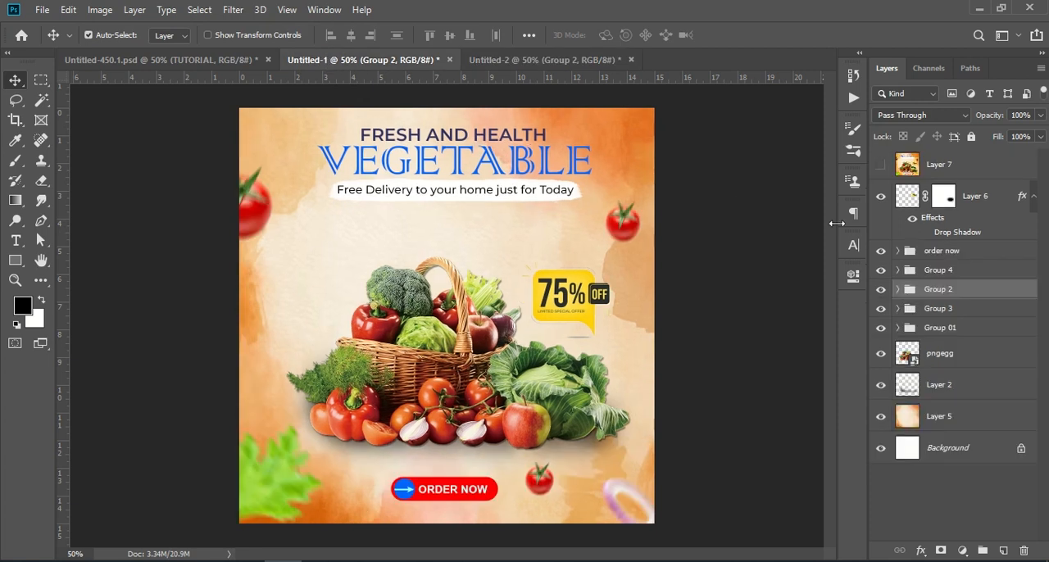
{"action": "left_click_drag", "start_coordinate": [950, 308], "coordinate": [467, 253]}
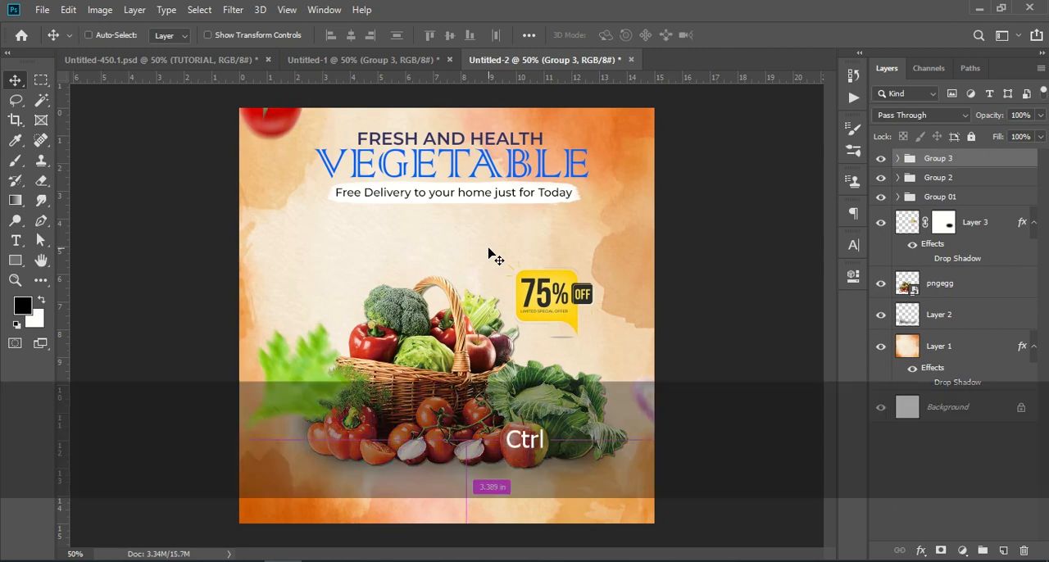
{"action": "key", "text": "ctrl+t"}
{"action": "left_click_drag", "start_coordinate": [311, 375], "coordinate": [282, 485]}
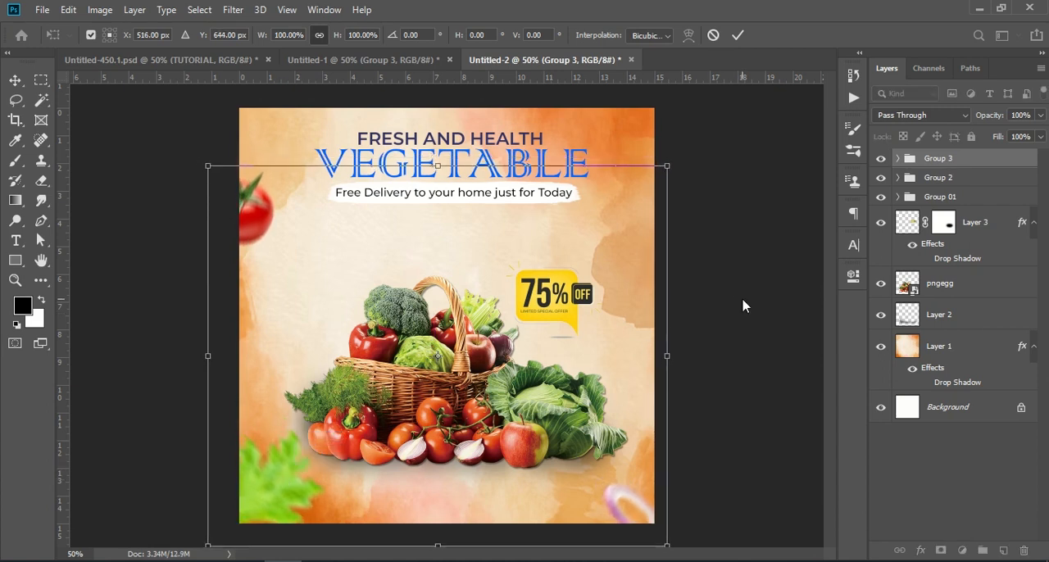
{"action": "key", "text": "Return"}
Copy the small tomatoes, Group 4, from Untitled-1 into Untitled-2 and move one tomato to the canvas's upper right, beside the tagline
{"action": "left_click", "coordinate": [310, 59]}
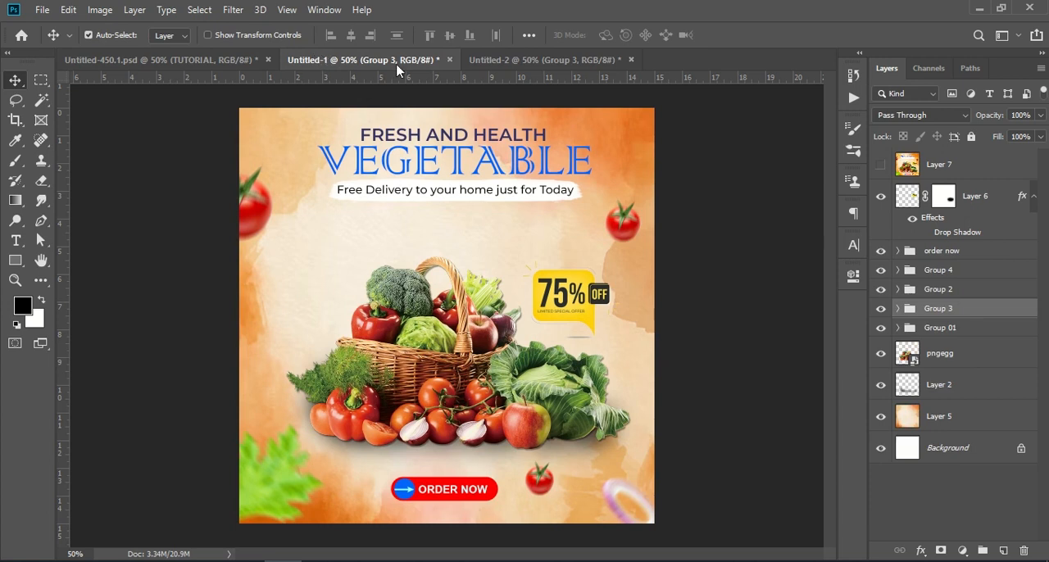
{"action": "left_click_drag", "start_coordinate": [956, 270], "coordinate": [540, 487]}
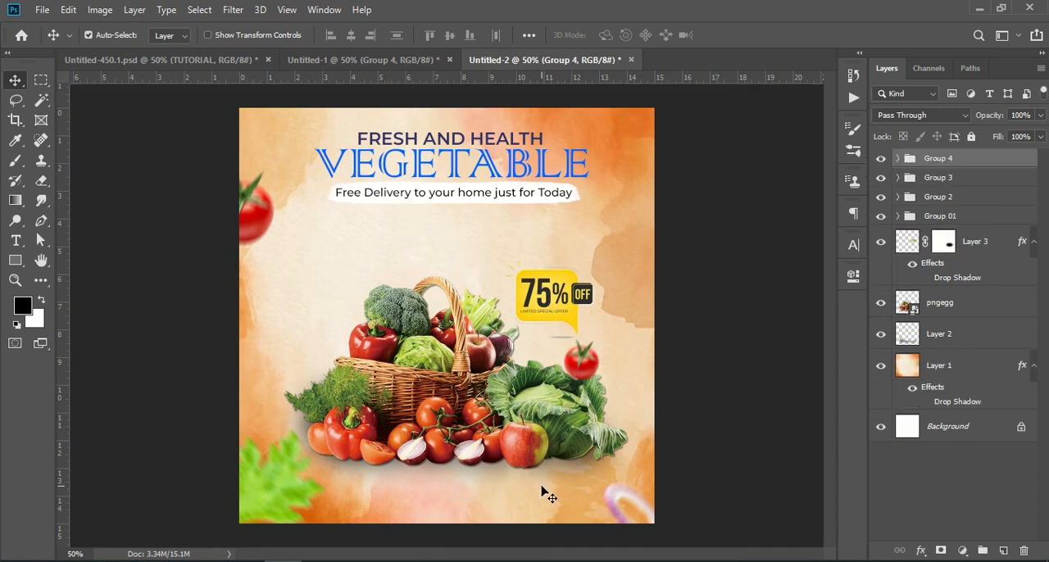
{"action": "left_click_drag", "start_coordinate": [586, 362], "coordinate": [627, 211]}
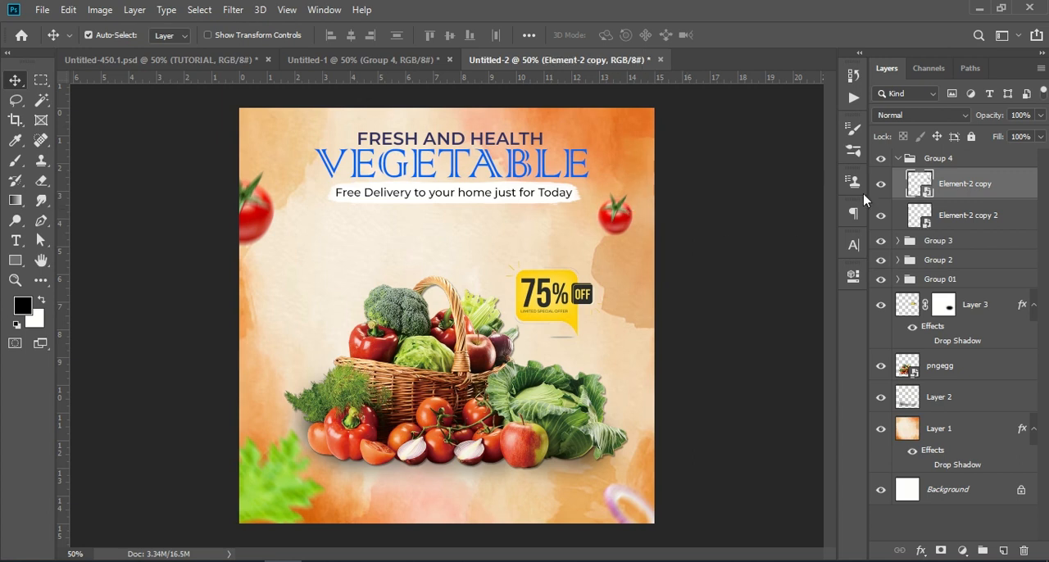
{"action": "left_click", "coordinate": [896, 158]}
Reposition the whole Group 4 in Untitled-2 with Free Transform
{"action": "key", "text": "ctrl+t"}
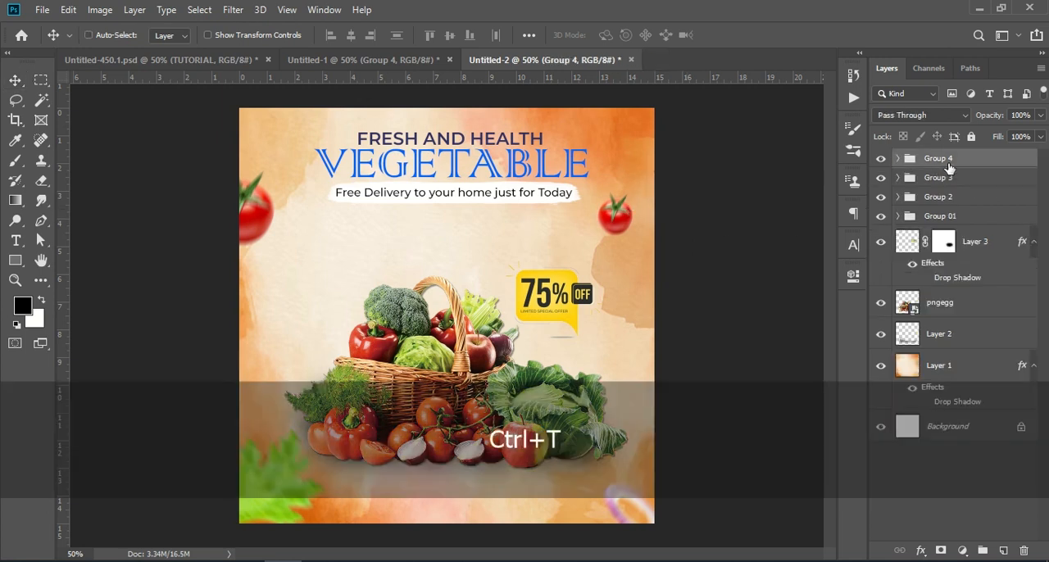
{"action": "left_click_drag", "start_coordinate": [629, 290], "coordinate": [610, 163]}
{"action": "left_click_drag", "start_coordinate": [631, 301], "coordinate": [608, 344]}
{"action": "left_click_drag", "start_coordinate": [590, 303], "coordinate": [624, 340]}
{"action": "left_click", "coordinate": [919, 478]}
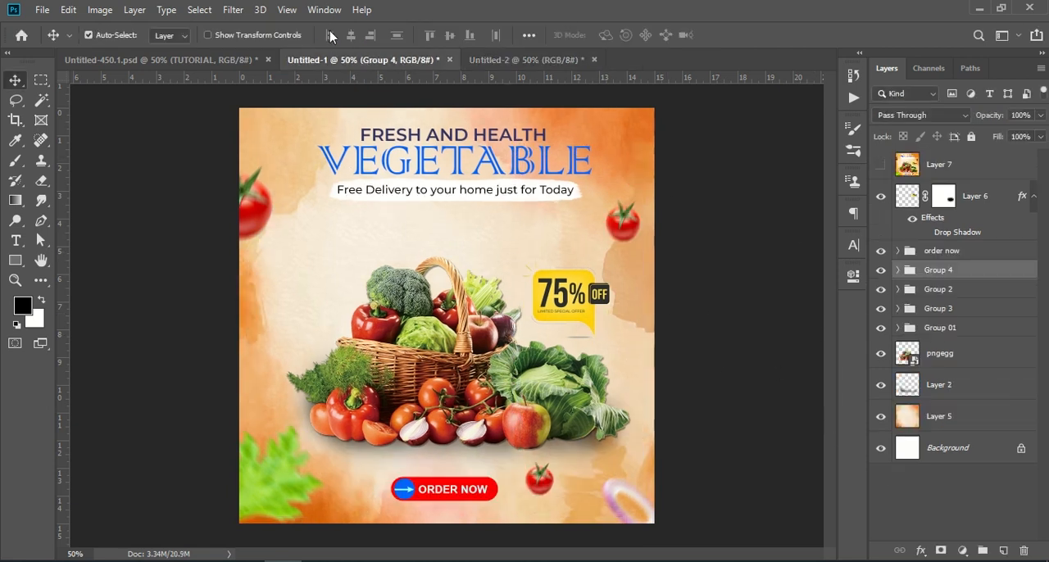
Copy the order now group from Untitled-1 into Untitled-2 and position its button below the vegetable basket, near the canvas's lower edge
{"action": "left_click_drag", "start_coordinate": [949, 254], "coordinate": [436, 498]}
{"action": "key", "text": "ctrl+t"}
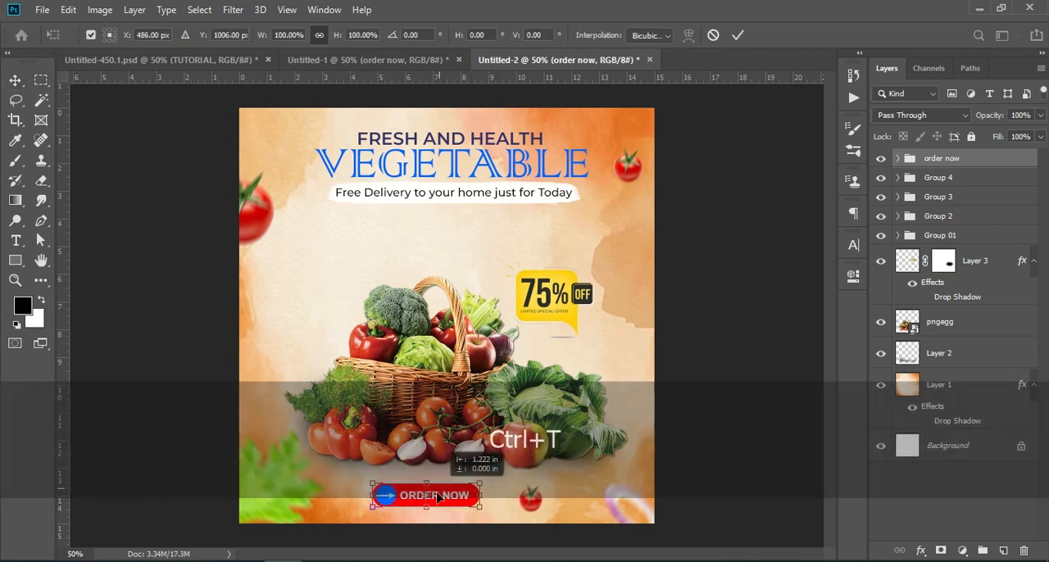
{"action": "left_click", "coordinate": [983, 496]}
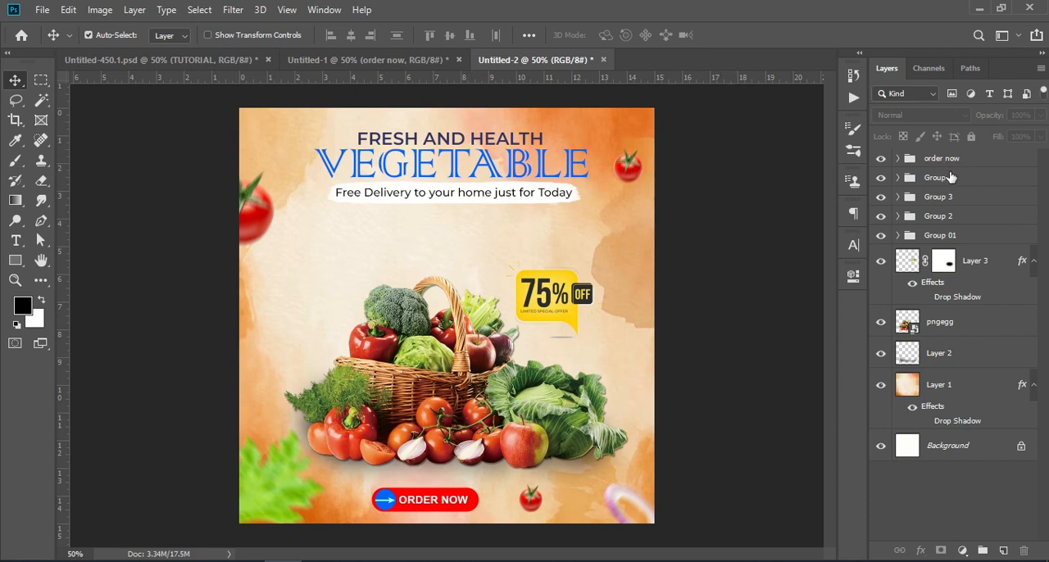
Check what the order now, Group 4, Group 3 and Group 2 groups contain by hiding and showing each one in turn
{"action": "left_click", "coordinate": [881, 158]}
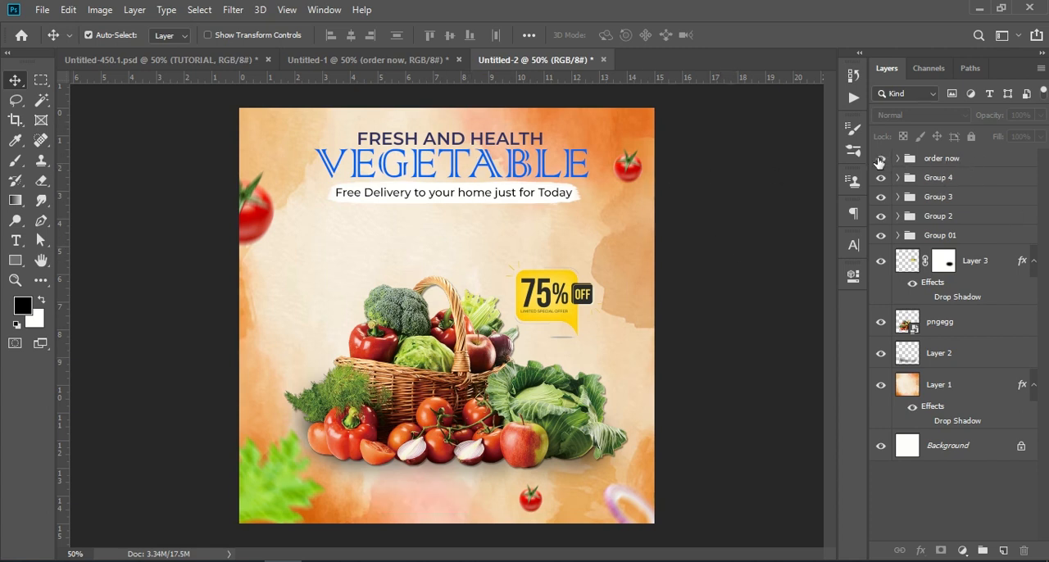
{"action": "left_click", "coordinate": [880, 158]}
{"action": "left_click", "coordinate": [881, 176]}
{"action": "left_click", "coordinate": [880, 177]}
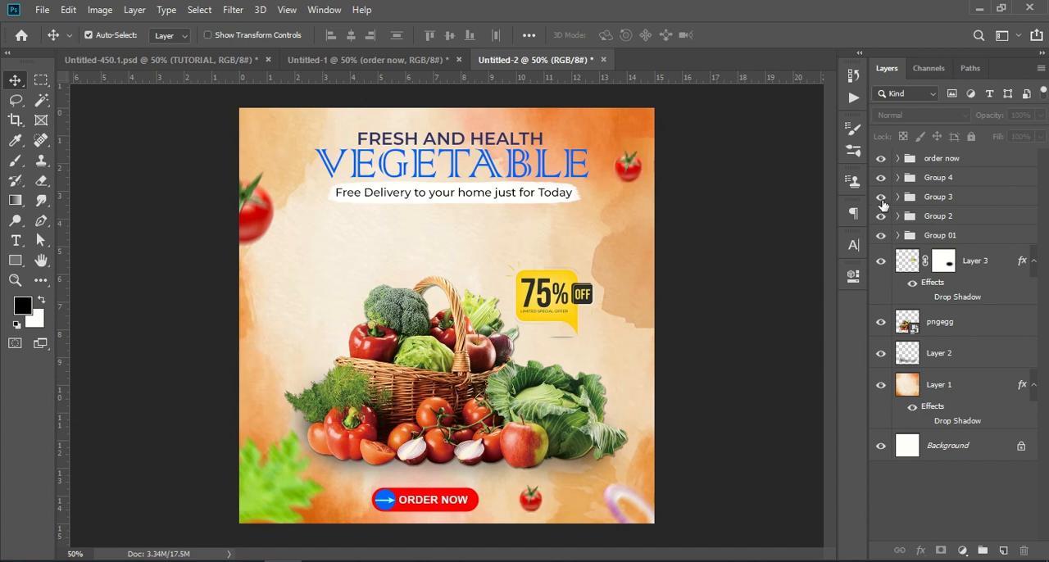
{"action": "left_click", "coordinate": [881, 197]}
{"action": "left_click", "coordinate": [881, 196]}
{"action": "left_click", "coordinate": [881, 216]}
{"action": "left_click", "coordinate": [880, 216]}
Move Group 2 and Group 01 together slightly down and to the right with Free Transform, shifting the heading and tagline closer to the basket
{"action": "left_click", "coordinate": [954, 217]}
{"action": "left_click", "coordinate": [957, 236], "text": "shift"}
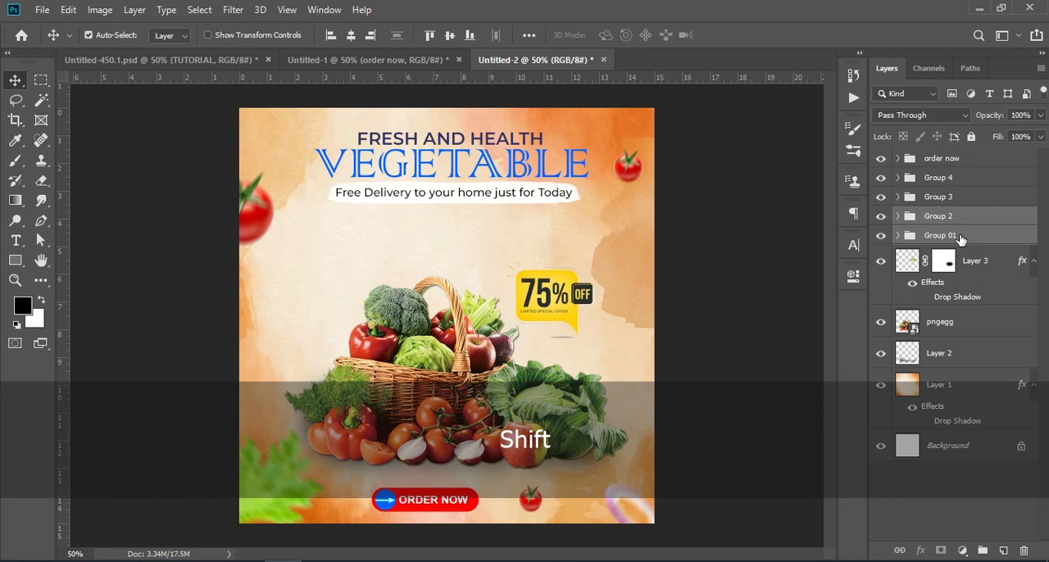
{"action": "key", "text": "ctrl+t"}
{"action": "mouse_move", "coordinate": [557, 162]}
{"action": "left_mouse_down"}
{"action": "mouse_move", "coordinate": [549, 184]}
{"action": "mouse_move", "coordinate": [574, 175]}
{"action": "mouse_move", "coordinate": [551, 180]}
{"action": "left_mouse_up"}
{"action": "left_click", "coordinate": [736, 35]}
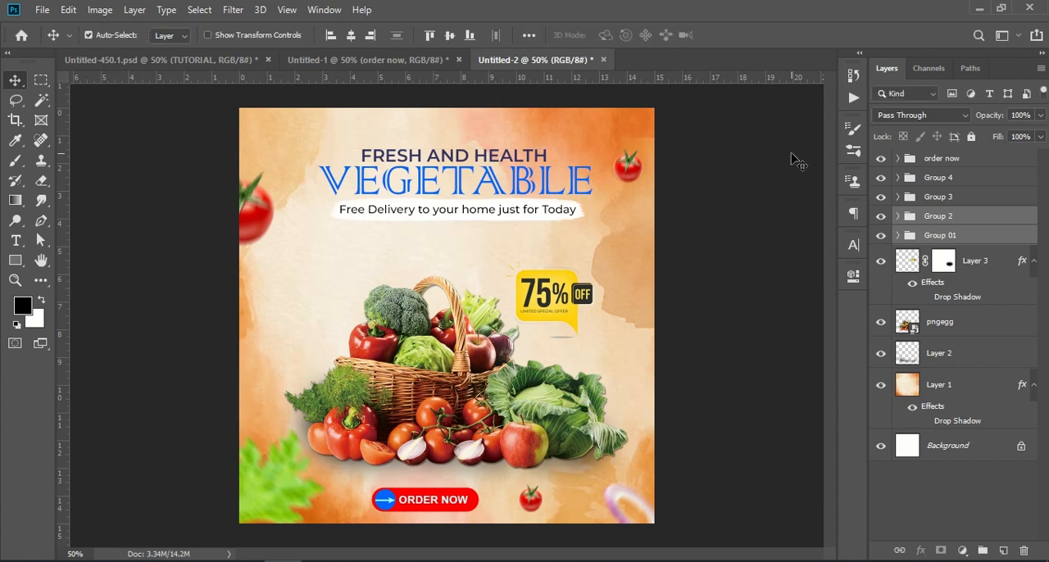
Group all layers from order now through Layer 1, leaving out Background, and convert the group to a smart object
{"action": "left_click", "coordinate": [1000, 160]}
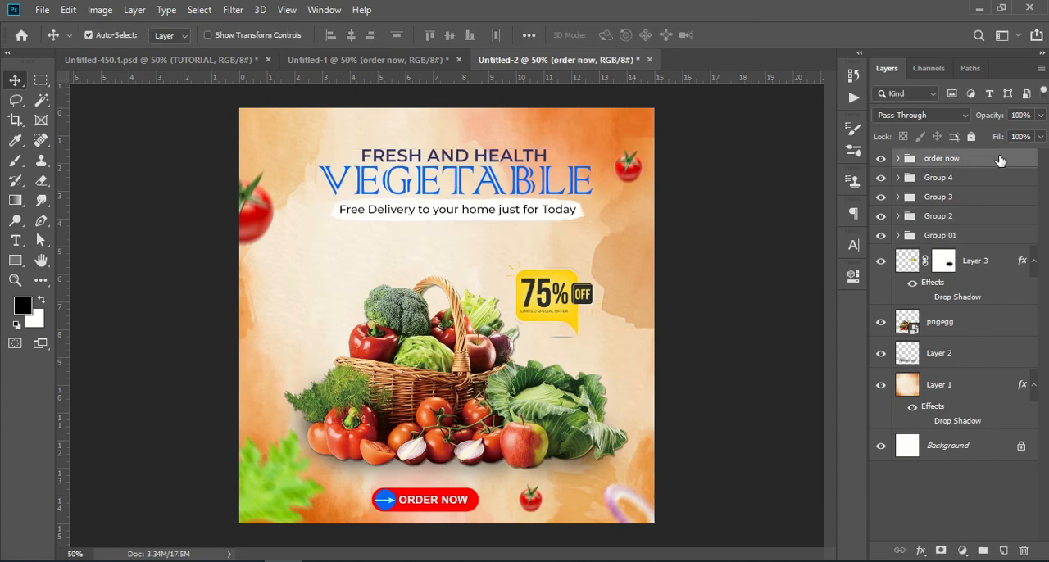
{"action": "left_click", "coordinate": [957, 388], "text": "shift"}
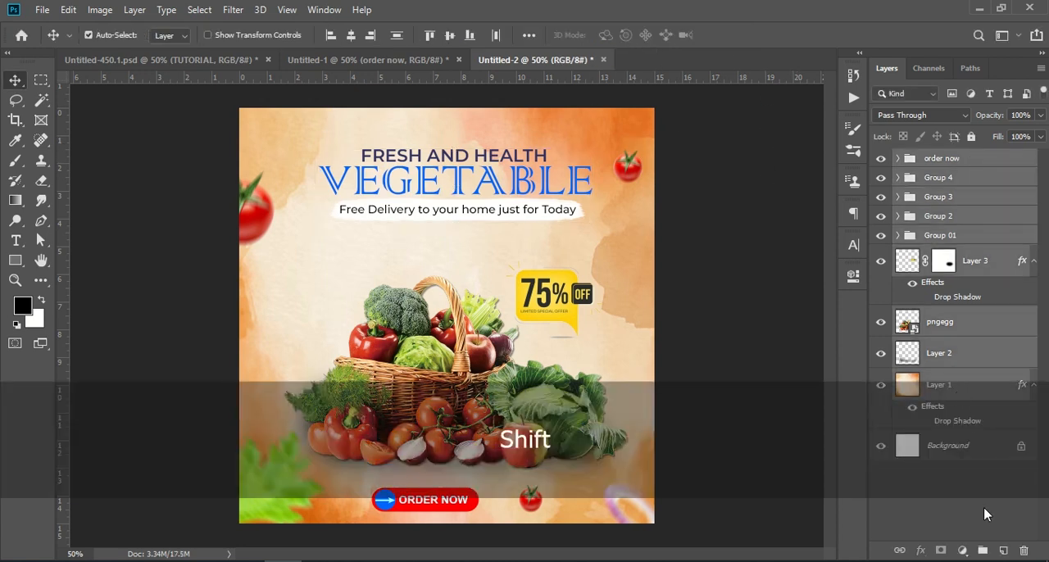
{"action": "left_click", "coordinate": [983, 551]}
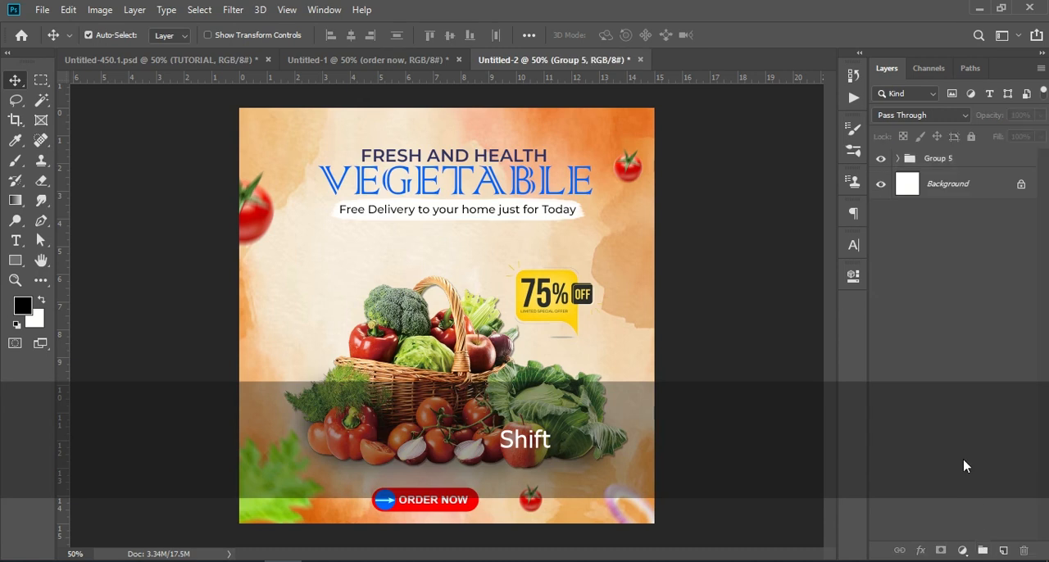
{"action": "right_click", "coordinate": [968, 164]}
{"action": "left_click", "coordinate": [870, 210]}
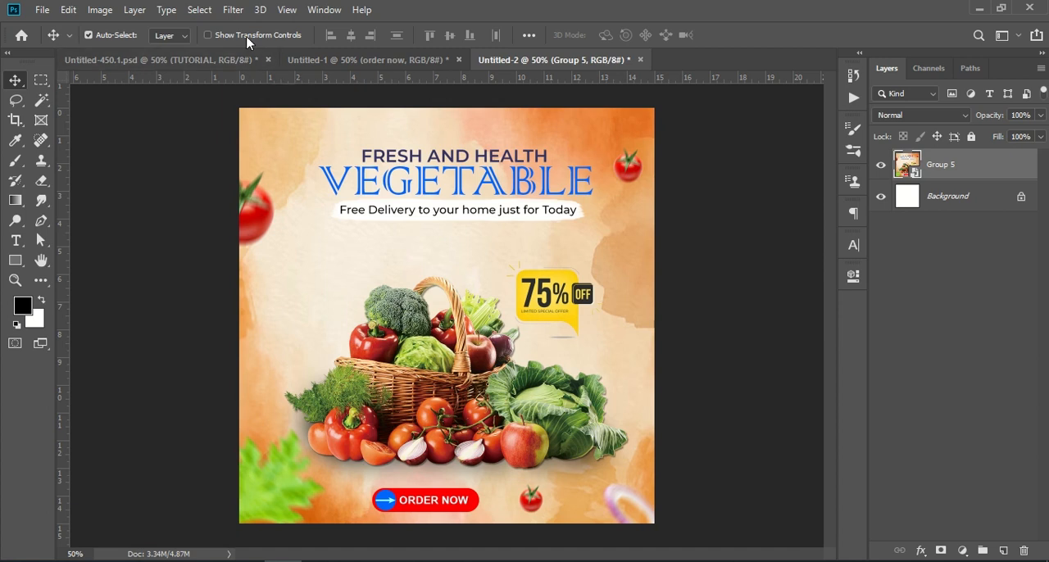
Open the Camera Raw Filter on the poster smart object and set Texture +26, Clarity +21, Dehaze +13, Vibrance +17 and Saturation +10
{"action": "left_click", "coordinate": [232, 9]}
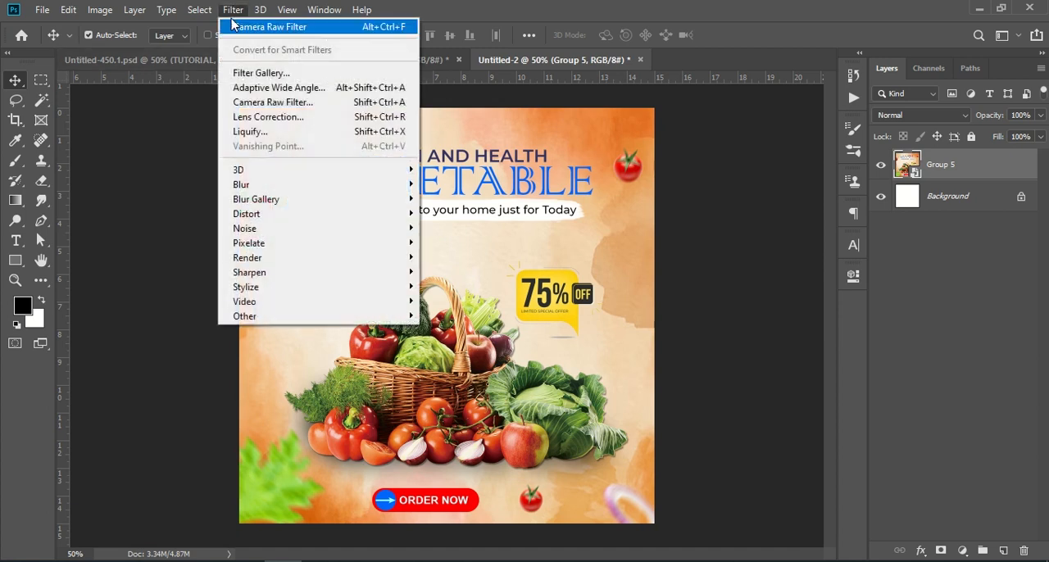
{"action": "left_click", "coordinate": [324, 102]}
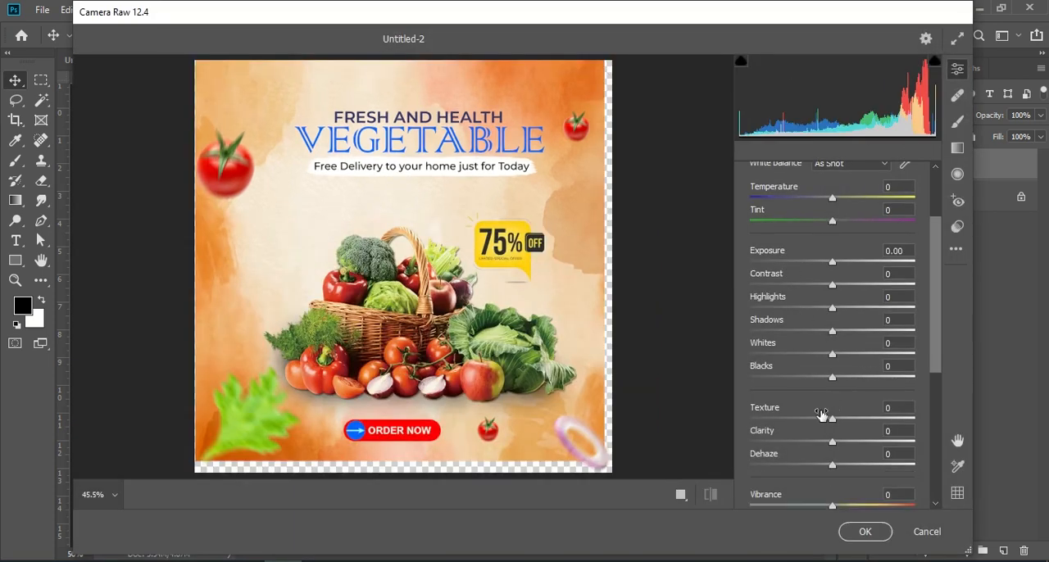
{"action": "left_click_drag", "start_coordinate": [831, 419], "coordinate": [849, 436]}
{"action": "scroll", "coordinate": [820, 434], "scroll_direction": "down", "scroll_amount": 1}
{"action": "scroll", "coordinate": [794, 421], "scroll_direction": "down", "scroll_amount": 1}
{"action": "scroll", "coordinate": [830, 363], "scroll_direction": "up", "scroll_amount": 1}
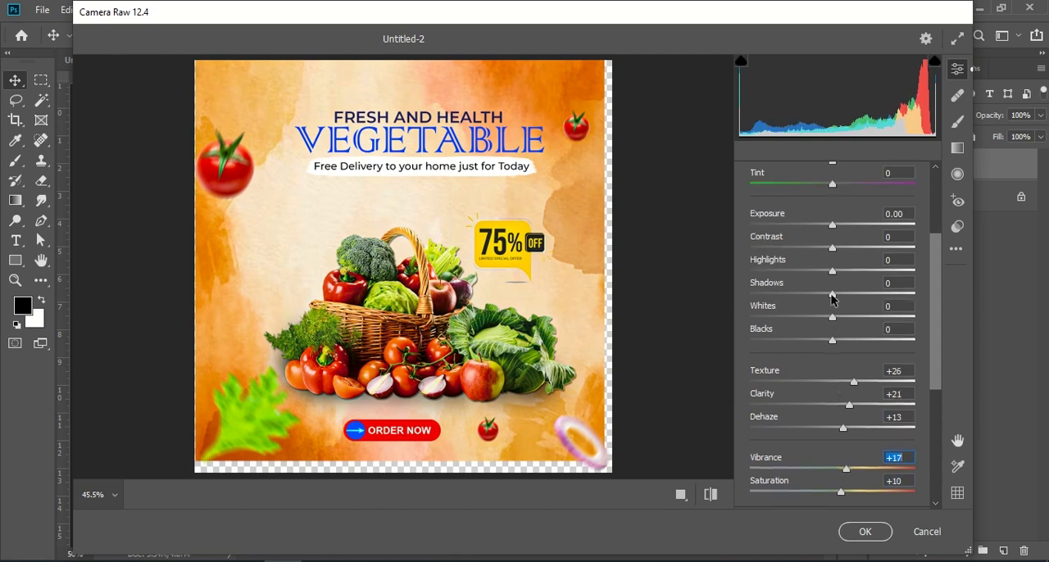
Set Contrast +9, Highlights +14, Shadows +10, Whites +10, Blacks +16, Vibrance +22 and Saturation +17, and apply the Camera Raw Filter
{"action": "left_click_drag", "start_coordinate": [834, 253], "coordinate": [846, 342]}
{"action": "left_click_drag", "start_coordinate": [848, 473], "coordinate": [853, 473]}
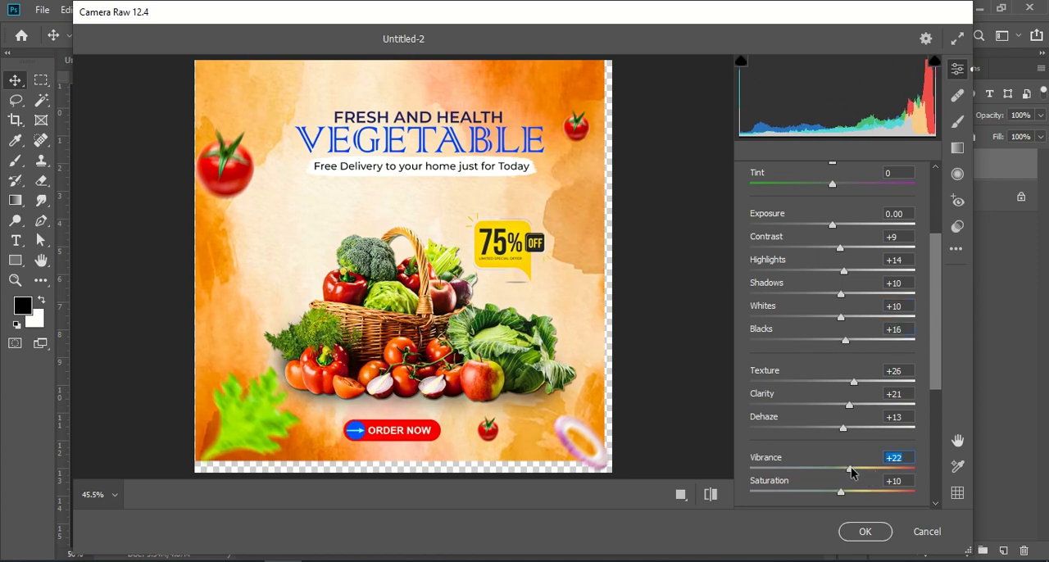
{"action": "left_click", "coordinate": [844, 495]}
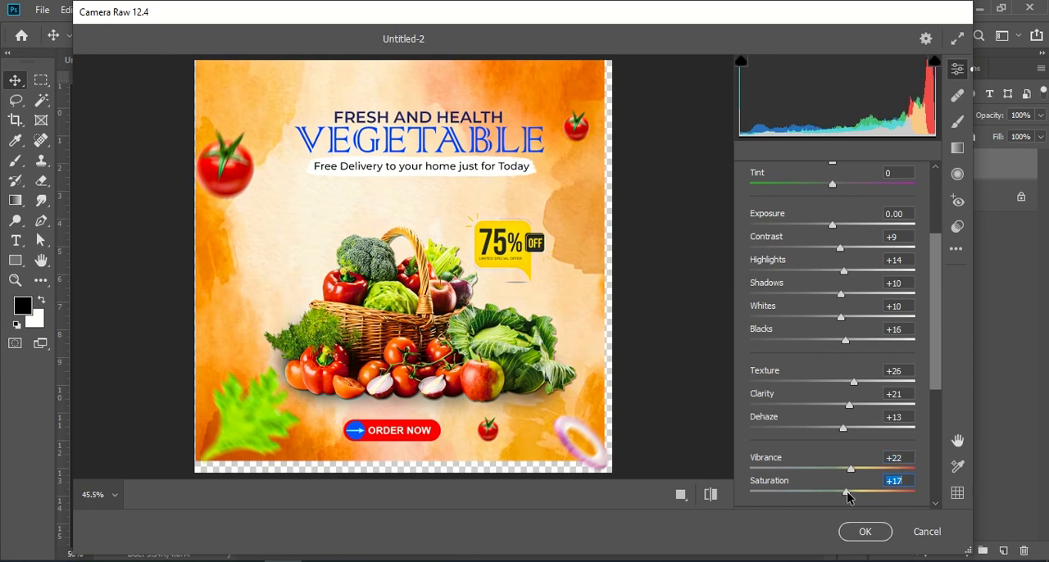
{"action": "left_click", "coordinate": [864, 531]}
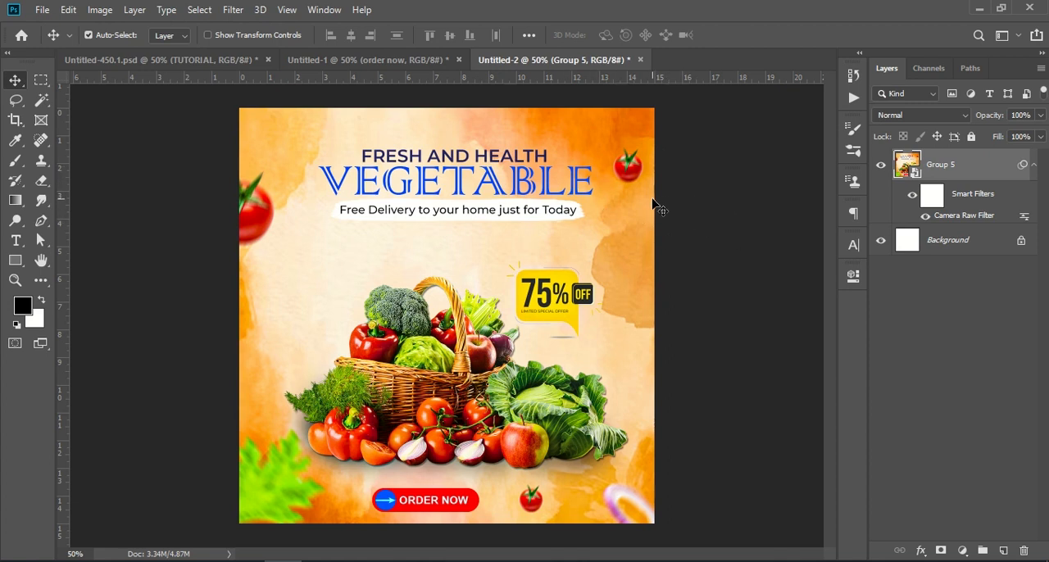
Compare the poster with Untitled-1, showing its Layer 7, and with the banner in Untitled-450.1.psd, and return to Untitled-2
{"action": "left_click", "coordinate": [336, 59]}
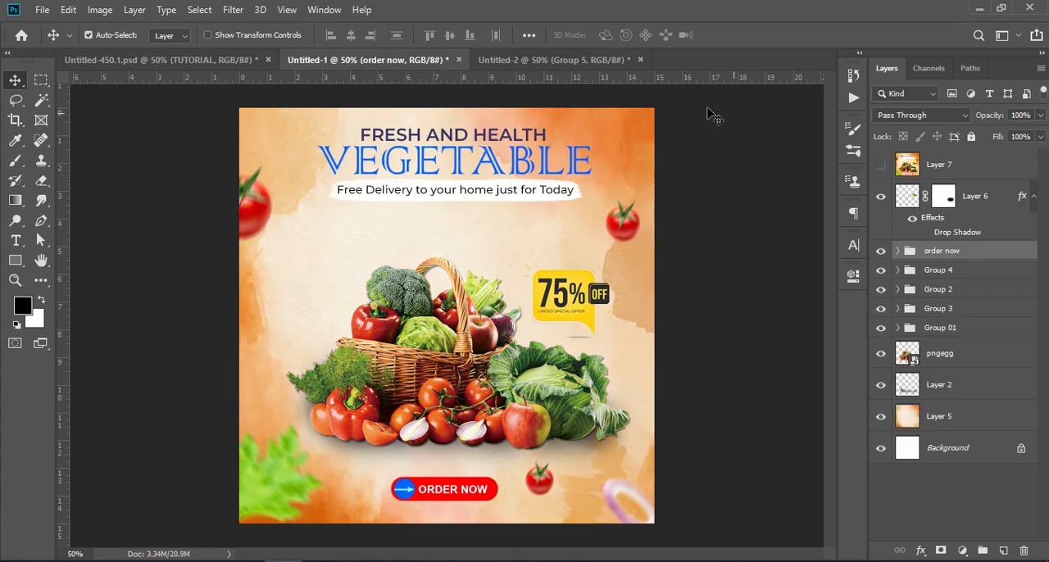
{"action": "left_click", "coordinate": [880, 164]}
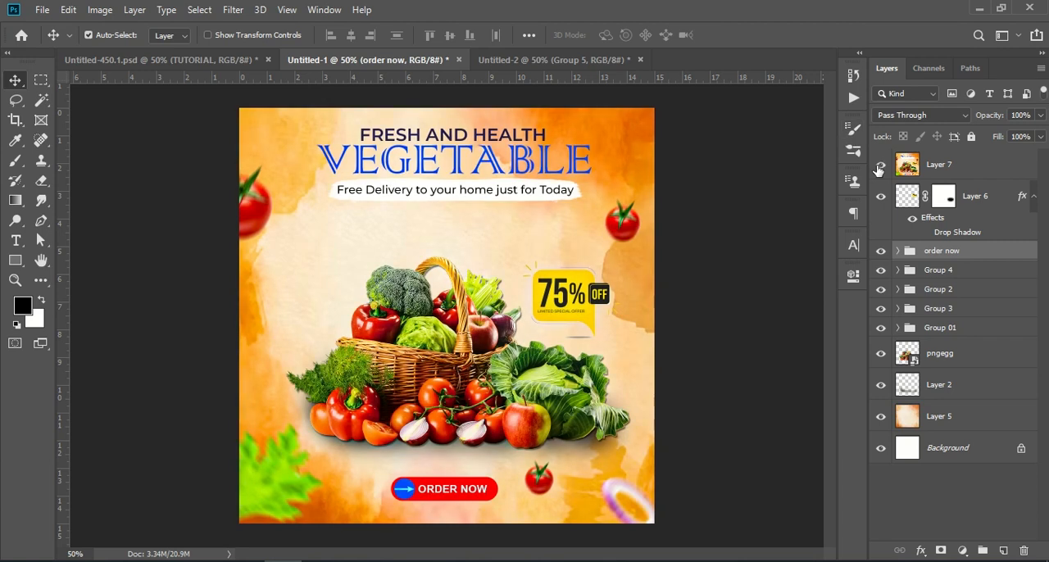
{"action": "left_click", "coordinate": [232, 63]}
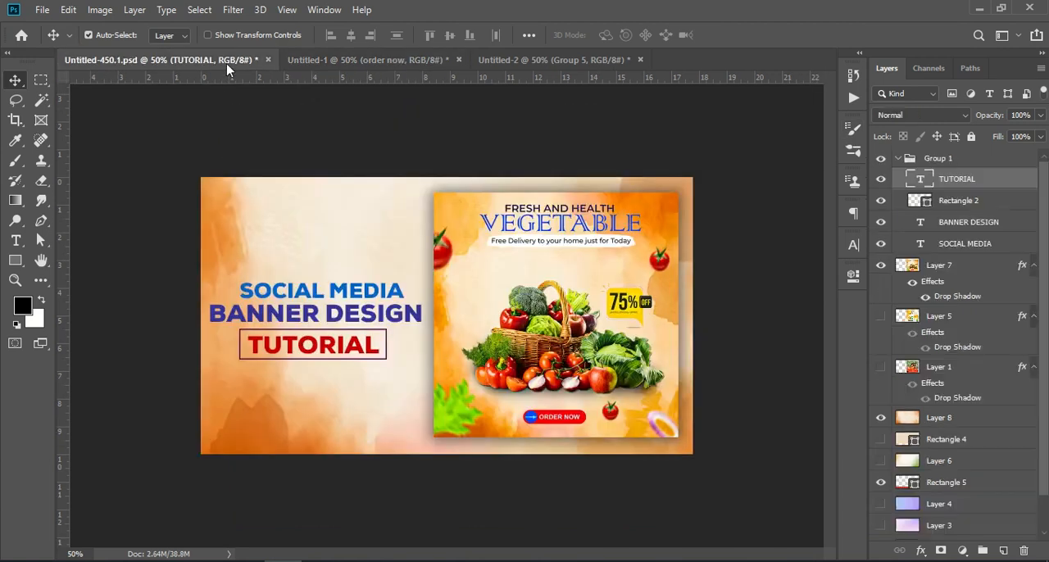
{"action": "left_click", "coordinate": [511, 59]}
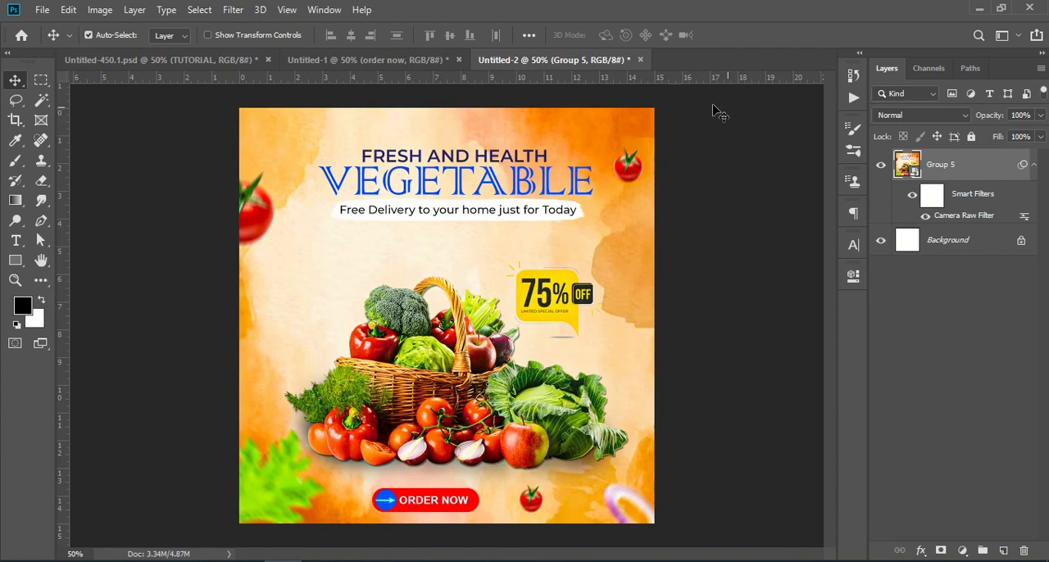